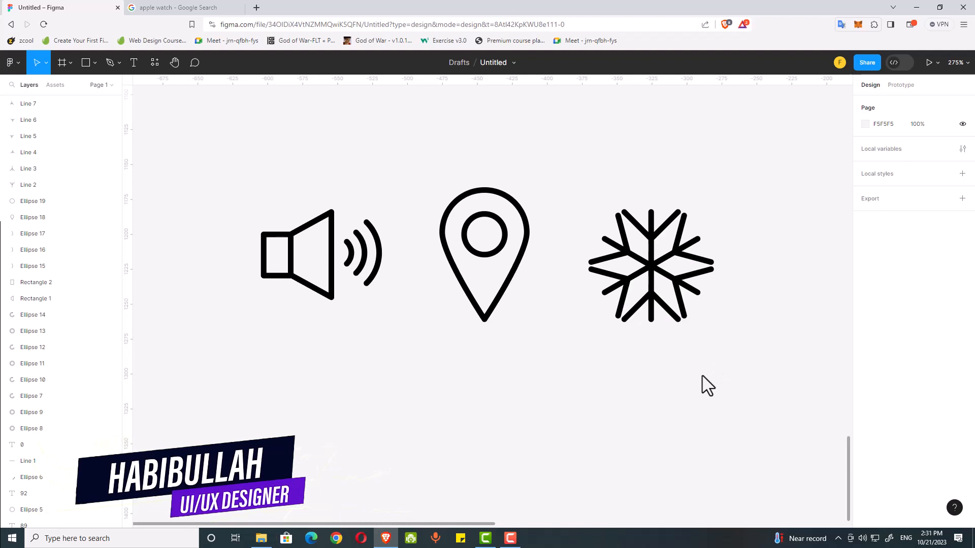
Draw a rectangle about 19 × 36 in the empty canvas area below the speaker icon.
{"action": "left_click_drag", "start_coordinate": [556, 443], "coordinate": [516, 364]}
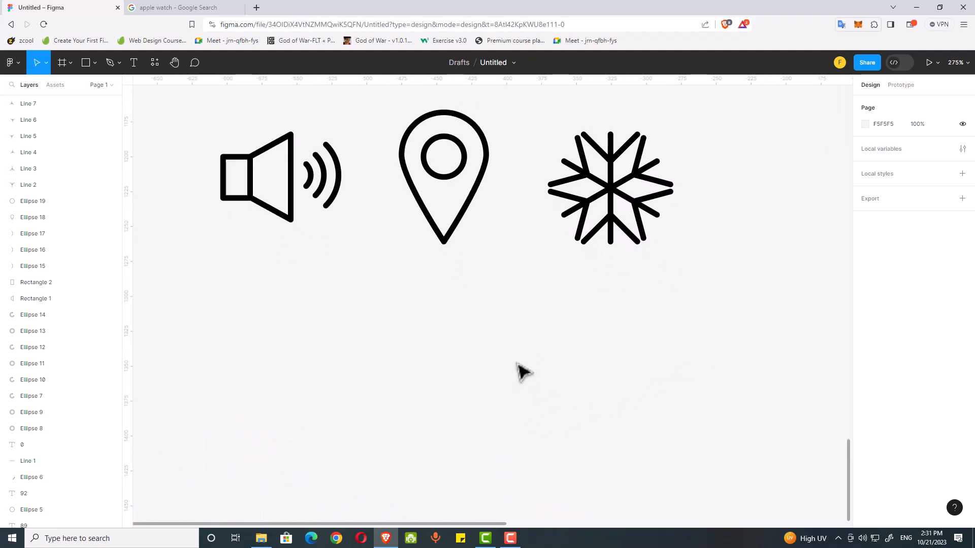
{"action": "scroll", "coordinate": [516, 365], "scroll_direction": "down", "scroll_amount": 1}
{"action": "left_click_drag", "start_coordinate": [516, 400], "coordinate": [501, 363]}
{"action": "scroll", "coordinate": [533, 378], "scroll_direction": "down", "scroll_amount": 1}
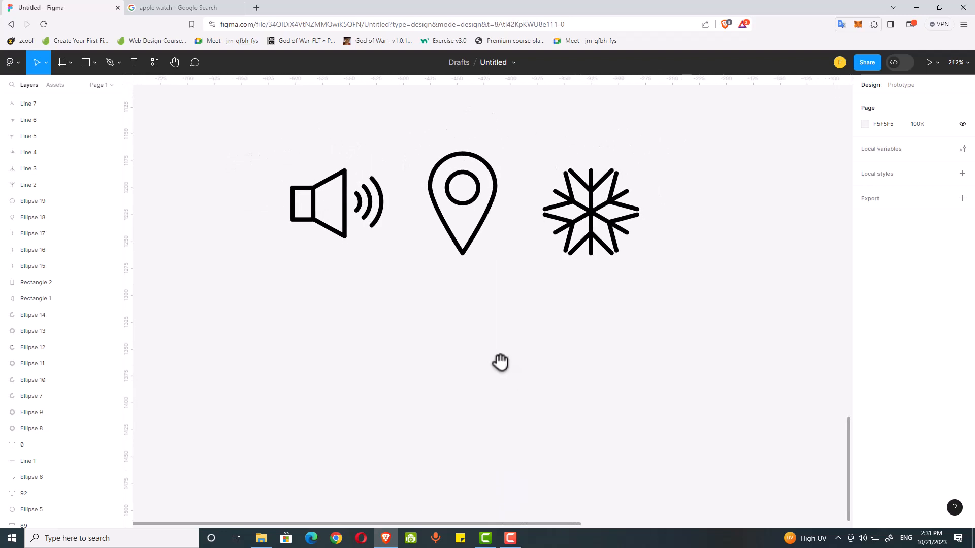
{"action": "left_click_drag", "start_coordinate": [317, 309], "coordinate": [336, 307]}
{"action": "scroll", "coordinate": [336, 307], "scroll_direction": "up", "scroll_amount": 1}
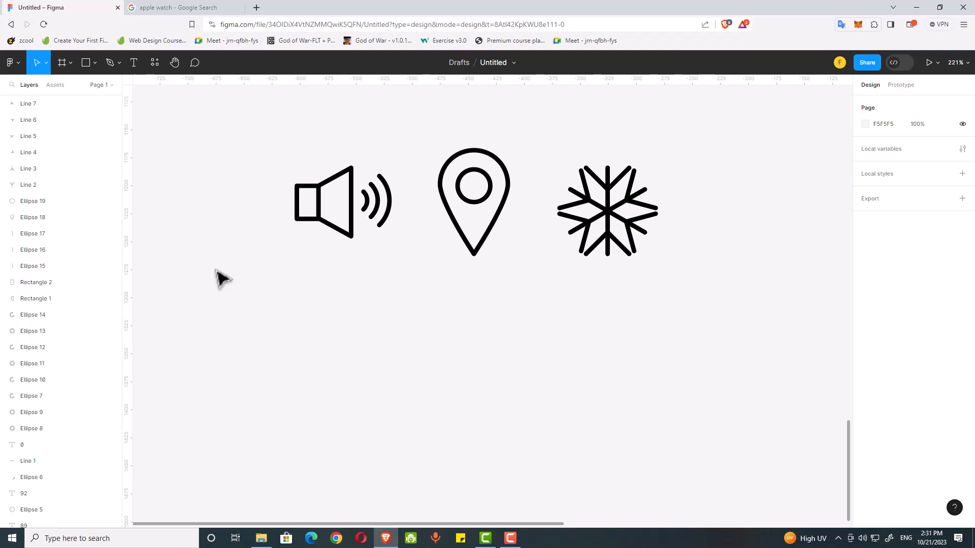
{"action": "left_click", "coordinate": [96, 64]}
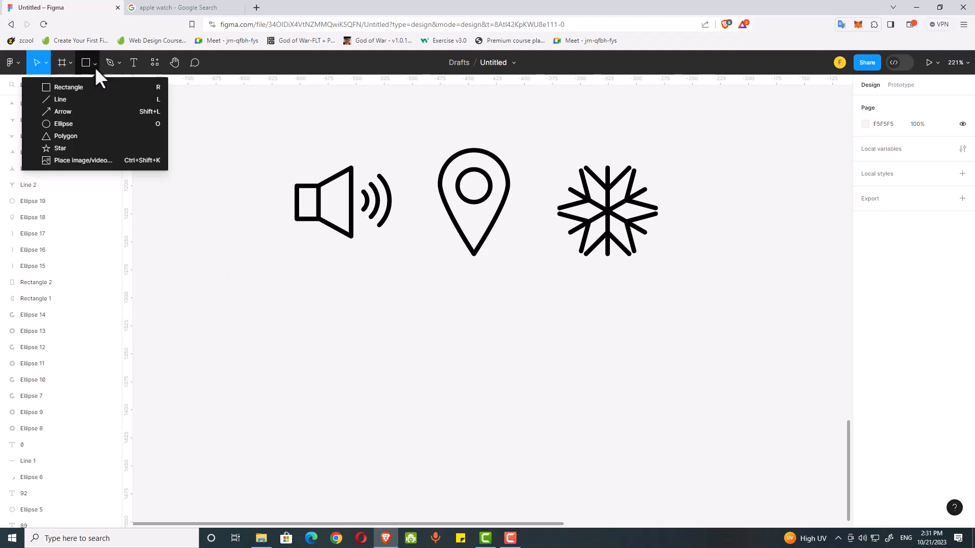
{"action": "left_click", "coordinate": [94, 84]}
{"action": "scroll", "coordinate": [273, 364], "scroll_direction": "up", "scroll_amount": 1}
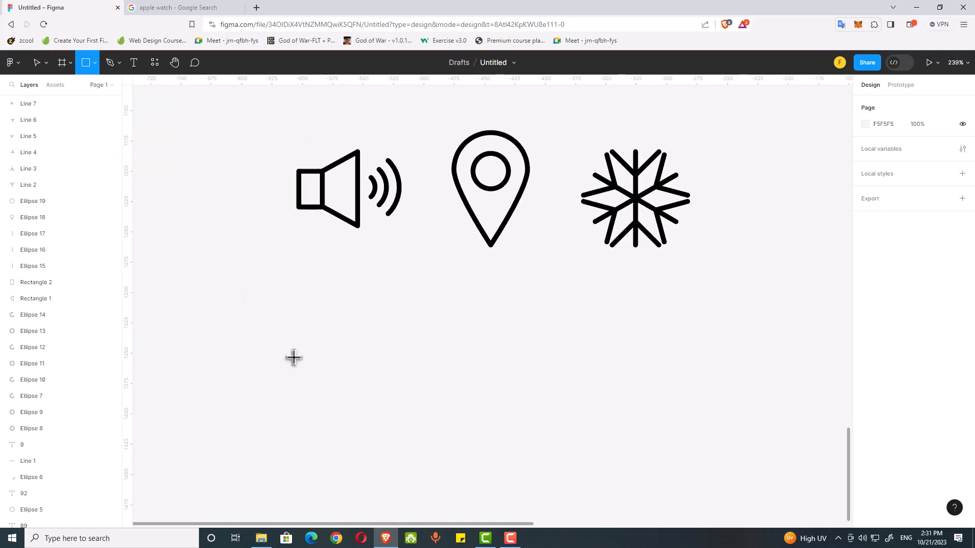
{"action": "left_click_drag", "start_coordinate": [290, 360], "coordinate": [314, 405]}
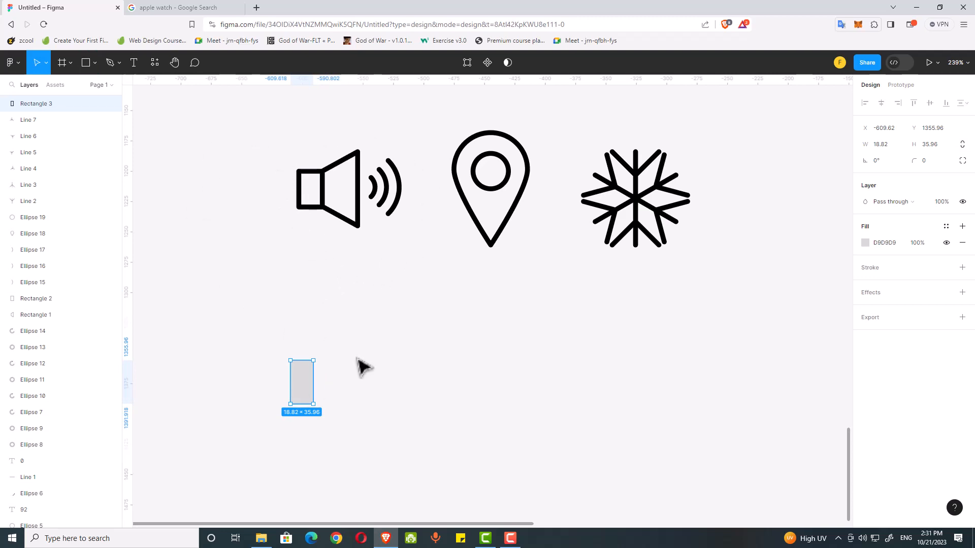
Swap the new rectangle's fill to a stroke and colour the stroke black (000000).
{"action": "scroll", "coordinate": [330, 405], "scroll_direction": "up", "scroll_amount": 2}
{"action": "left_click", "coordinate": [326, 391]}
{"action": "left_click", "coordinate": [306, 389]}
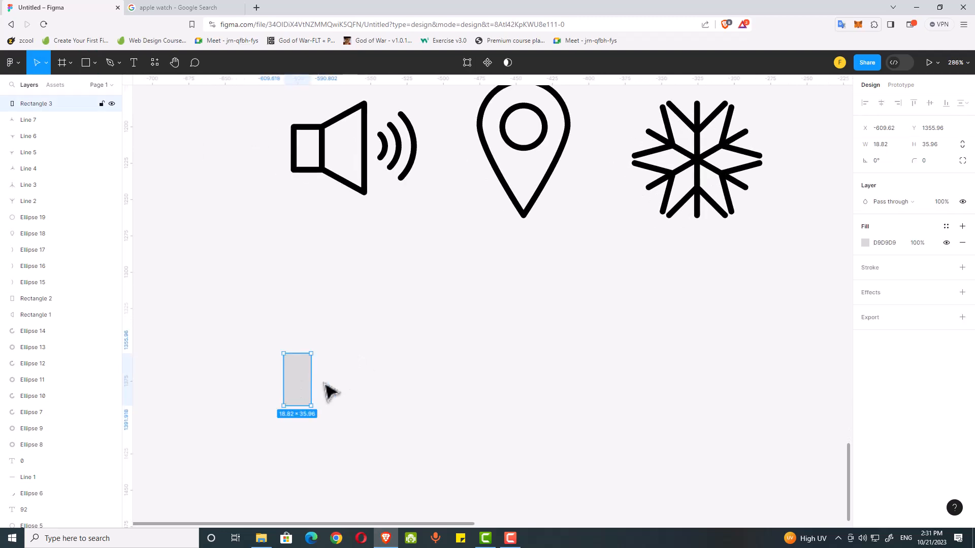
{"action": "scroll", "coordinate": [301, 397], "scroll_direction": "up", "scroll_amount": 2}
{"action": "scroll", "coordinate": [301, 398], "scroll_direction": "up", "scroll_amount": 3}
{"action": "left_click", "coordinate": [418, 380]}
{"action": "left_click_drag", "start_coordinate": [372, 389], "coordinate": [446, 352]}
{"action": "left_click", "coordinate": [370, 375]}
{"action": "scroll", "coordinate": [447, 366], "scroll_direction": "up", "scroll_amount": 2}
{"action": "scroll", "coordinate": [421, 355], "scroll_direction": "left", "scroll_amount": 2}
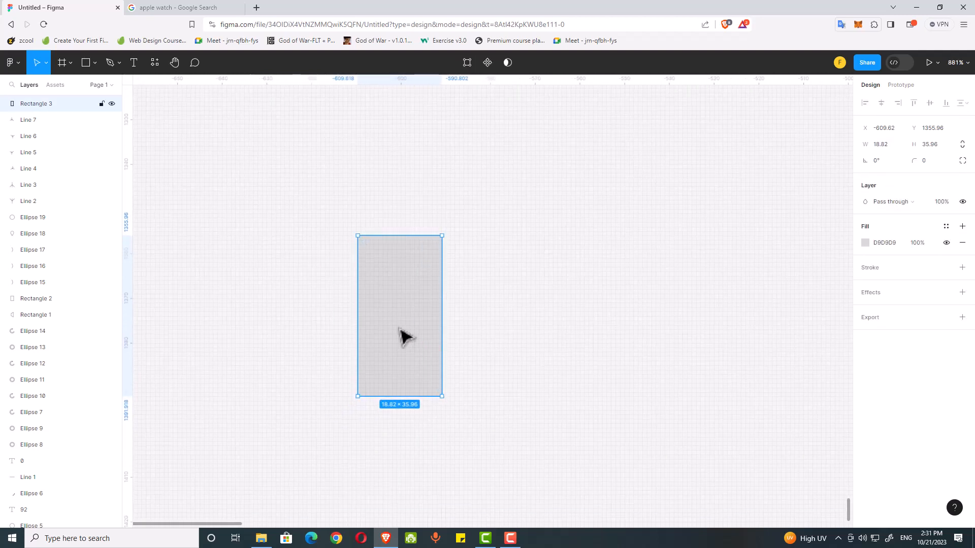
{"action": "scroll", "coordinate": [437, 336], "scroll_direction": "up", "scroll_amount": 1}
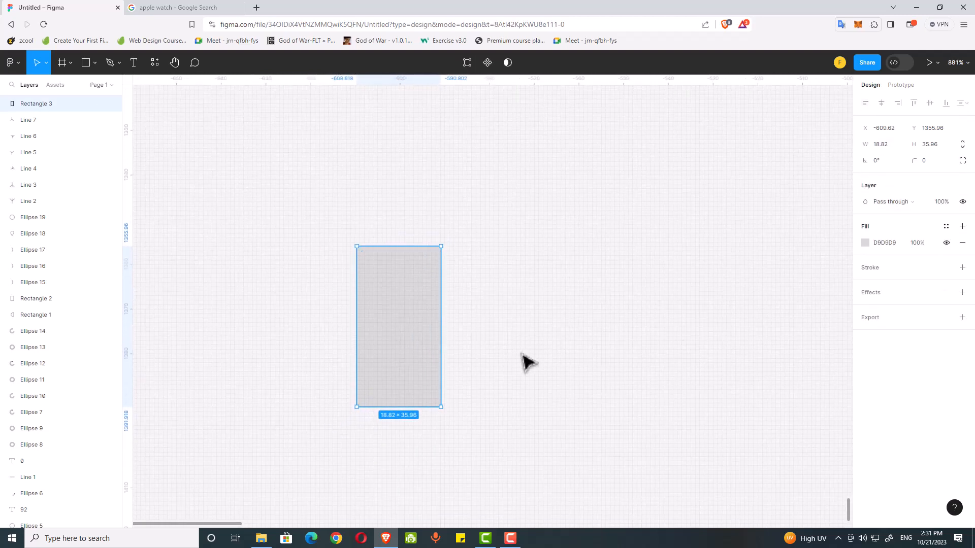
{"action": "key", "text": "shift+x"}
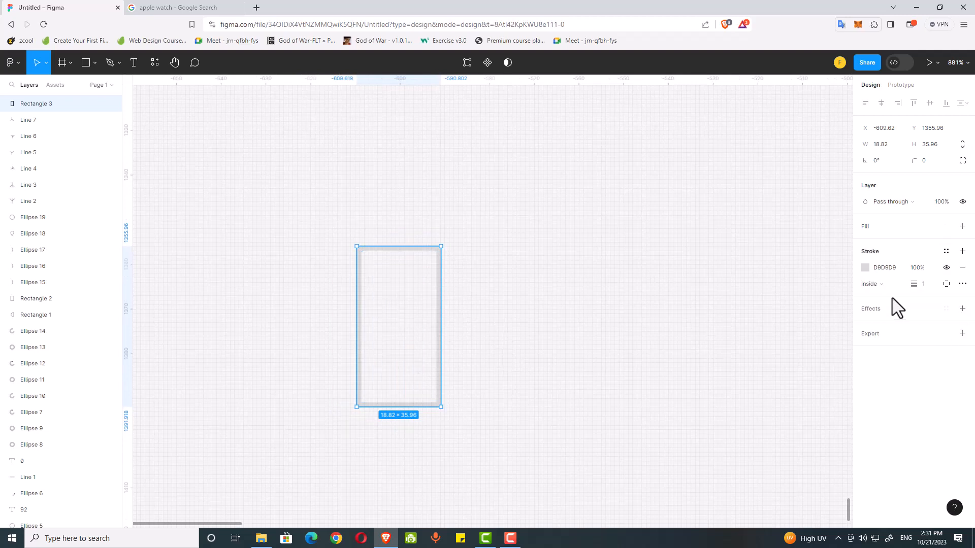
{"action": "left_click", "coordinate": [865, 267]}
{"action": "left_click_drag", "start_coordinate": [827, 320], "coordinate": [718, 405]}
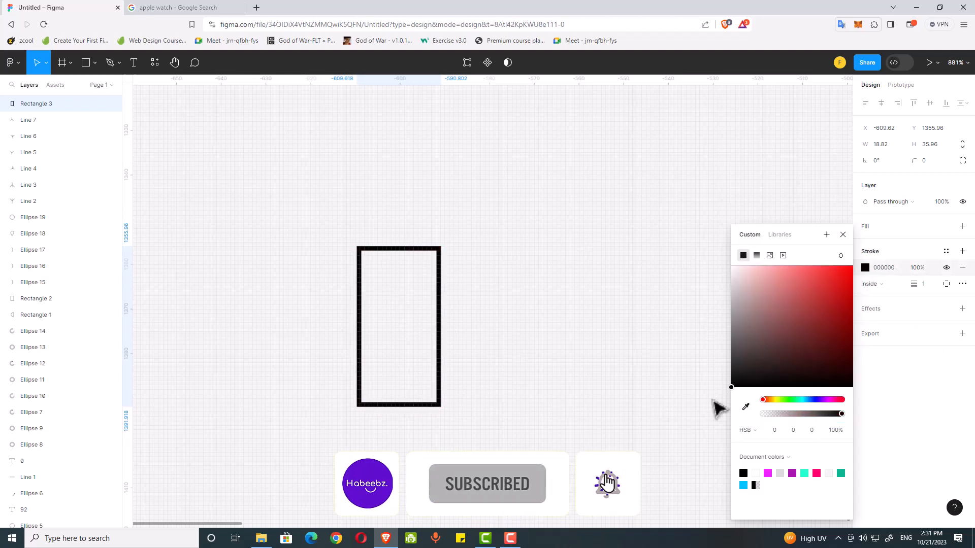
Set the rectangle's stroke weight to 4 and its stroke alignment to Center.
{"action": "left_click", "coordinate": [923, 284]}
{"action": "type", "text": "4"}
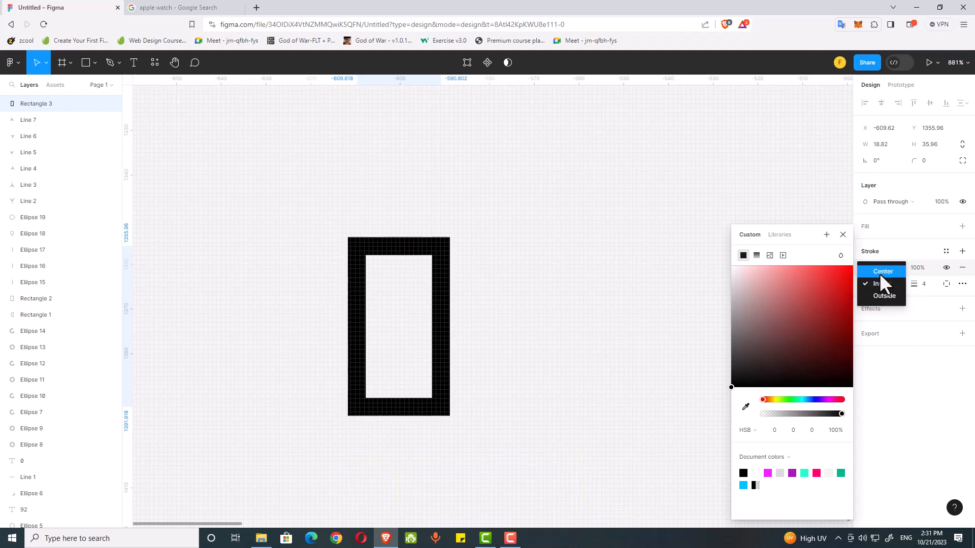
{"action": "left_click", "coordinate": [879, 273]}
{"action": "left_click", "coordinate": [533, 285]}
{"action": "scroll", "coordinate": [547, 285], "scroll_direction": "right", "scroll_amount": 1}
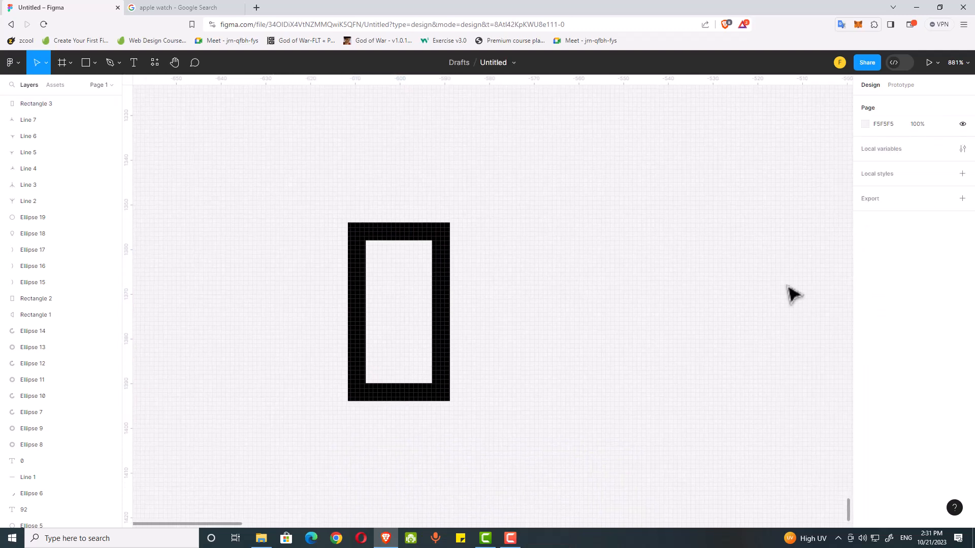
Duplicate the outlined rectangle directly to its right so that the two share one vertical edge.
{"action": "scroll", "coordinate": [455, 281], "scroll_direction": "right", "scroll_amount": 2}
{"action": "left_click", "coordinate": [414, 278]}
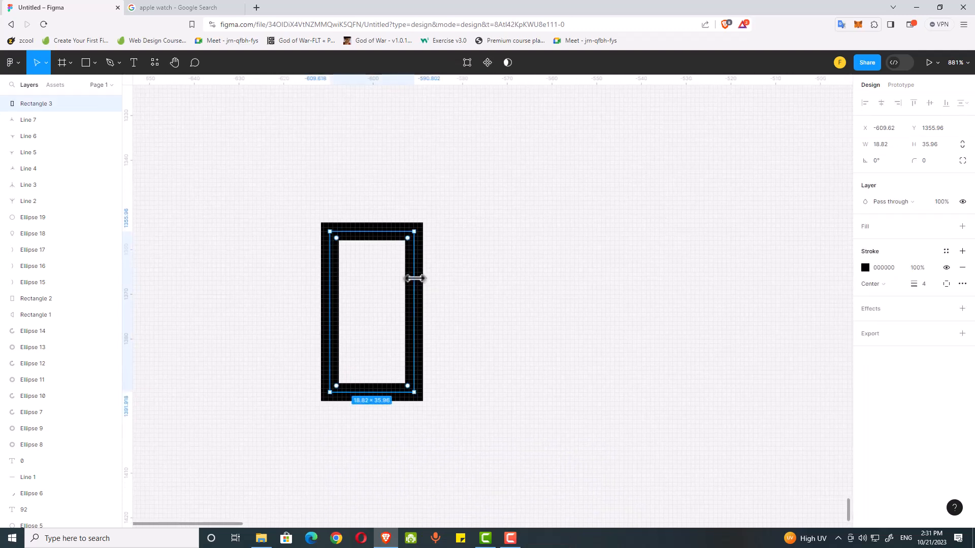
{"action": "left_click_drag", "start_coordinate": [412, 272], "coordinate": [489, 261]}
{"action": "left_click", "coordinate": [570, 253]}
{"action": "scroll", "coordinate": [508, 249], "scroll_direction": "left", "scroll_amount": 1}
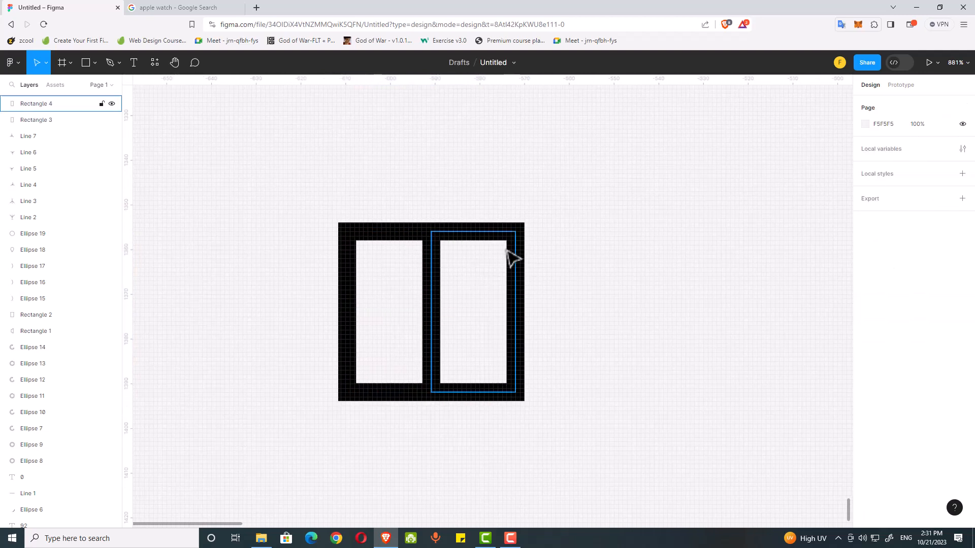
Edit the duplicate rectangle's points and raise its top-right corner by 16 units.
{"action": "double_click", "coordinate": [491, 243]}
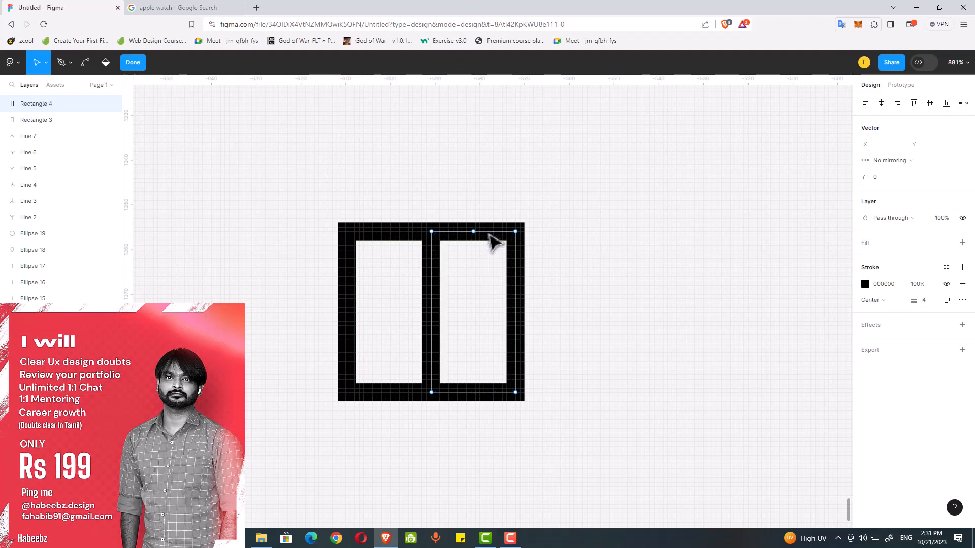
{"action": "left_click_drag", "start_coordinate": [497, 202], "coordinate": [541, 242]}
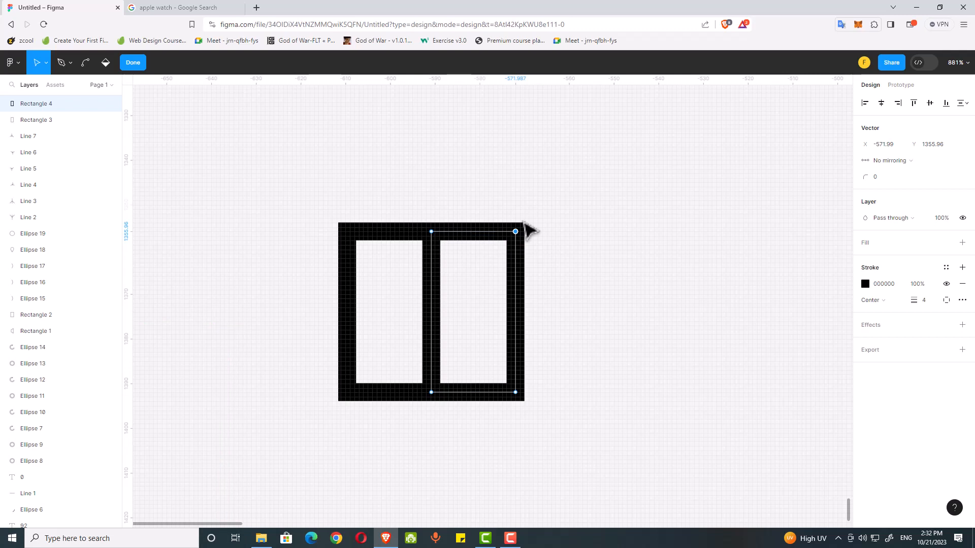
{"action": "key", "text": "Up"}
{"action": "key", "text": "Up"}
{"action": "key", "text": "Up"}
{"action": "key", "text": "Up"}
{"action": "key", "text": "Up"}
{"action": "key", "text": "Up"}
{"action": "key", "text": "Up"}
{"action": "key", "text": "Up"}
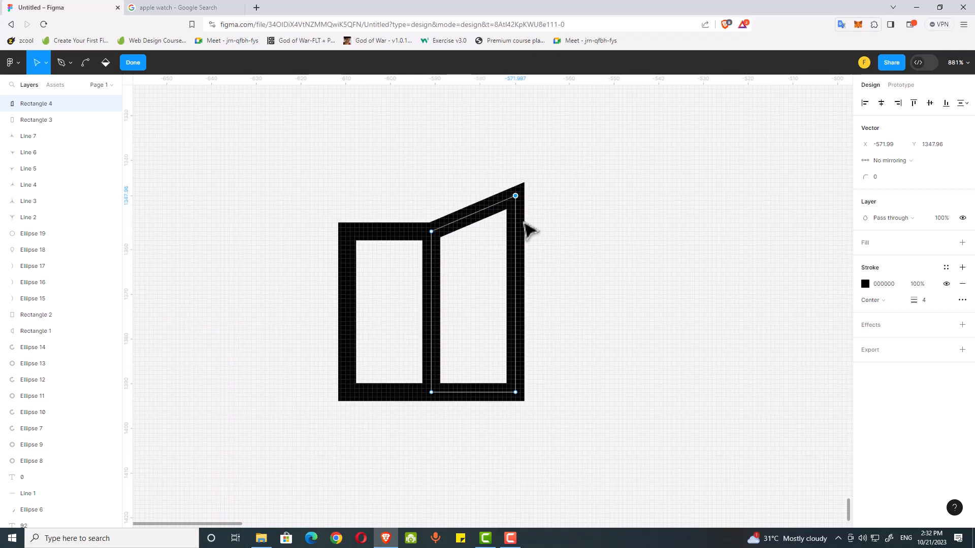
{"action": "key", "text": "Up"}
{"action": "key", "text": "Up"}
{"action": "key", "text": "Up"}
{"action": "key", "text": "Up"}
{"action": "key", "text": "Up"}
{"action": "key", "text": "Up"}
{"action": "key", "text": "Up"}
{"action": "key", "text": "Up"}
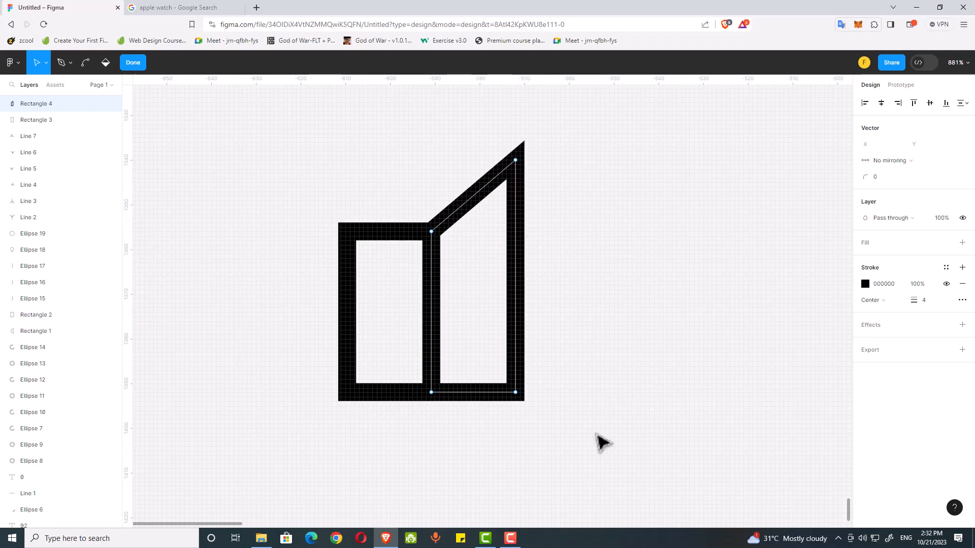
Lower the duplicate's bottom-right corner by 16 units to form a symmetrical speaker cone, and leave point editing.
{"action": "left_click_drag", "start_coordinate": [587, 436], "coordinate": [507, 394]}
{"action": "key", "text": "Down"}
{"action": "key", "text": "Down"}
{"action": "key", "text": "Down"}
{"action": "key", "text": "Down"}
{"action": "key", "text": "Down"}
{"action": "key", "text": "Down"}
{"action": "key", "text": "Down"}
{"action": "key", "text": "Down"}
{"action": "key", "text": "Down"}
{"action": "key", "text": "Down"}
{"action": "key", "text": "Down"}
{"action": "key", "text": "Down"}
{"action": "key", "text": "Down"}
{"action": "key", "text": "Down"}
{"action": "key", "text": "Down"}
{"action": "key", "text": "Down"}
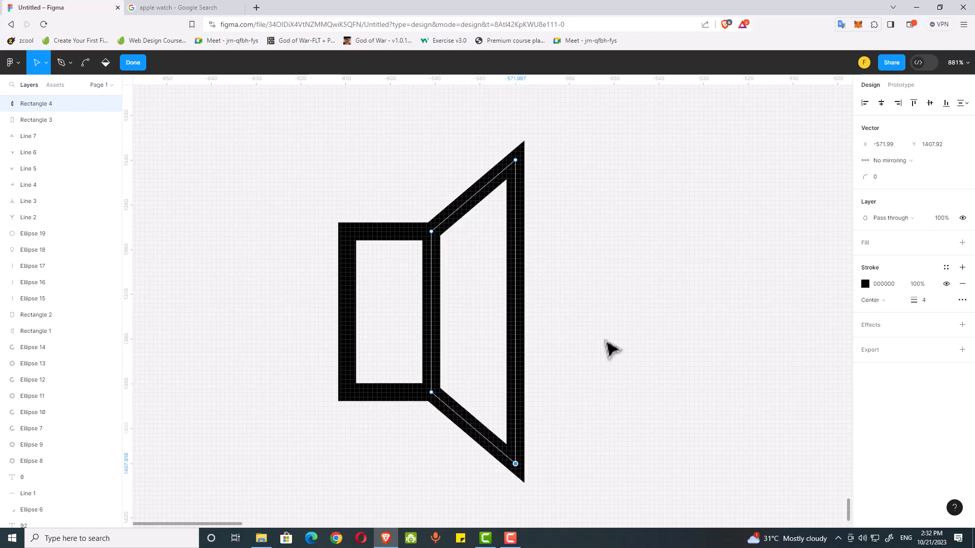
{"action": "key", "text": "Escape"}
{"action": "key", "text": "Escape"}
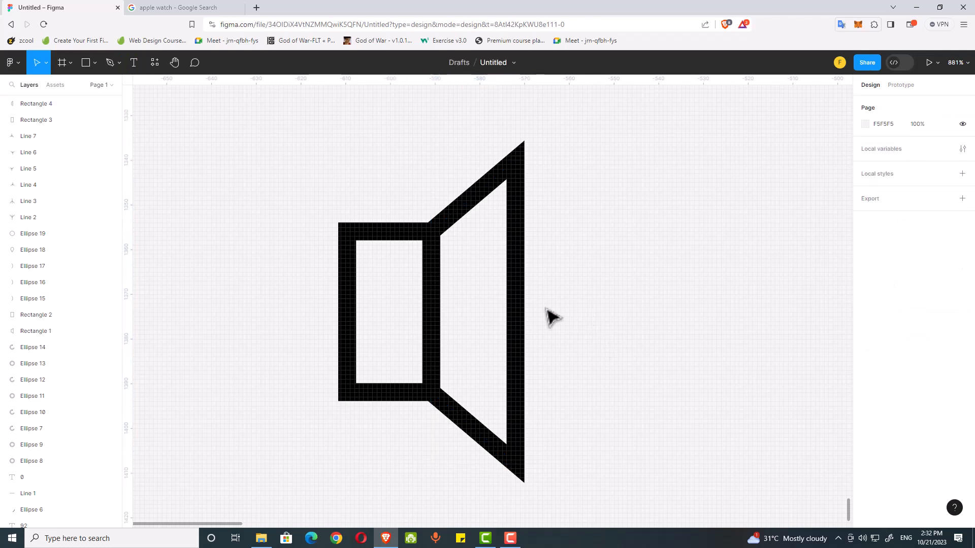
Move both right-hand corner points of the speaker cone 16 units to the right and finish point editing.
{"action": "left_click", "coordinate": [519, 305]}
{"action": "double_click", "coordinate": [518, 304]}
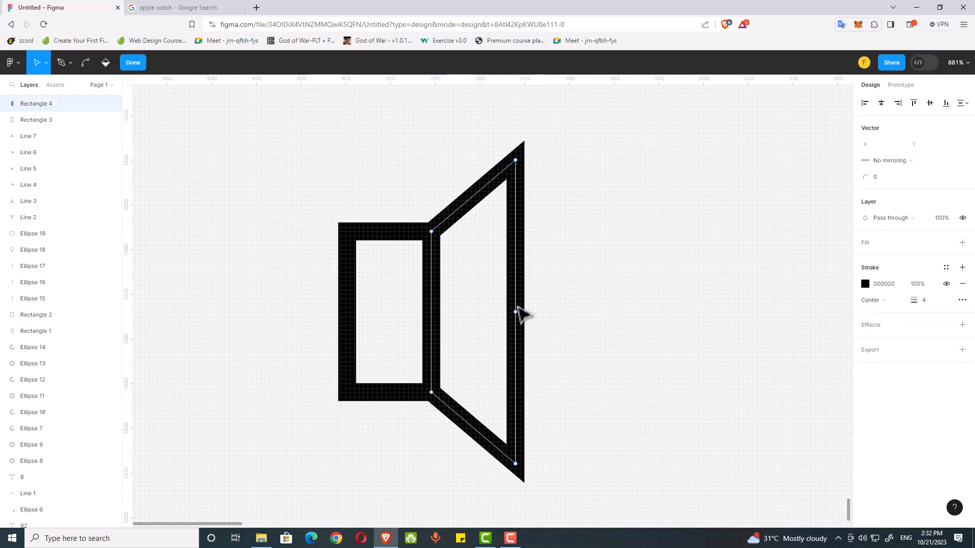
{"action": "left_click_drag", "start_coordinate": [539, 120], "coordinate": [508, 495]}
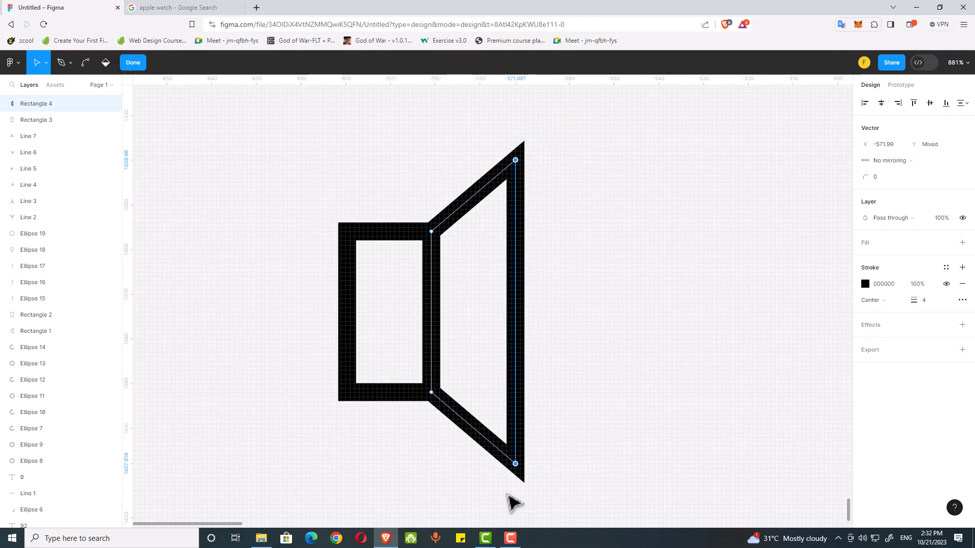
{"action": "key", "text": "Right"}
{"action": "key", "text": "Right"}
{"action": "key", "text": "Right"}
{"action": "key", "text": "Right"}
{"action": "key", "text": "Right"}
{"action": "key", "text": "Right"}
{"action": "key", "text": "Right"}
{"action": "key", "text": "Right"}
{"action": "key", "text": "Right"}
{"action": "key", "text": "Right"}
{"action": "key", "text": "Right"}
{"action": "key", "text": "Right"}
{"action": "key", "text": "Right"}
{"action": "key", "text": "Right"}
{"action": "key", "text": "Right"}
{"action": "key", "text": "Right"}
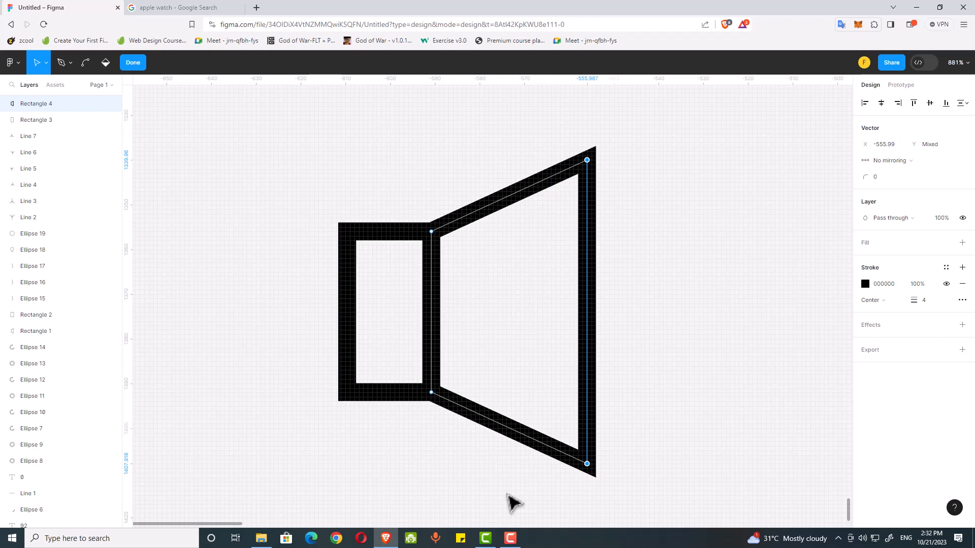
{"action": "left_click", "coordinate": [696, 407]}
{"action": "left_click_drag", "start_coordinate": [690, 366], "coordinate": [559, 333]}
{"action": "scroll", "coordinate": [548, 378], "scroll_direction": "down", "scroll_amount": 2}
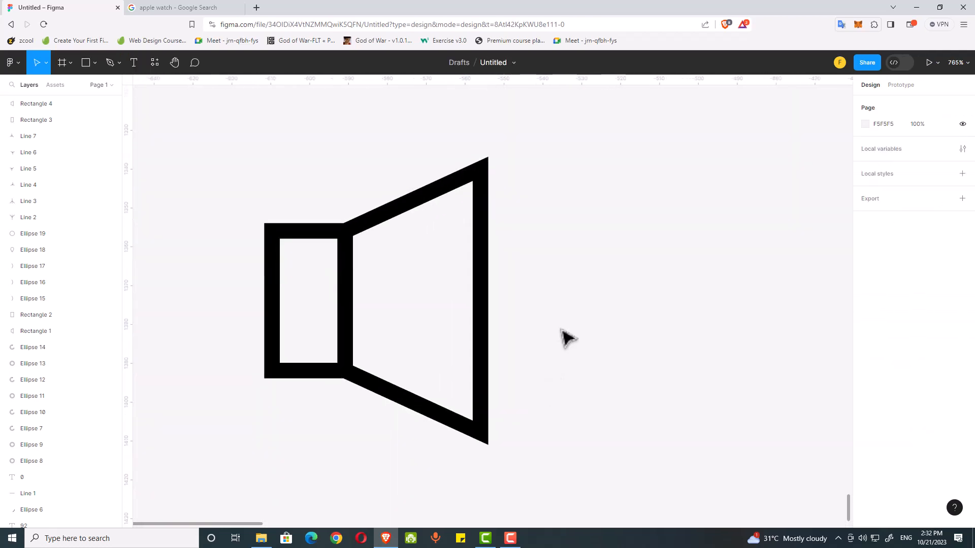
Examine the sound-wave arcs of the finished speaker icon above as reference, and return to the new speaker.
{"action": "left_click_drag", "start_coordinate": [600, 159], "coordinate": [489, 172]}
{"action": "left_click_drag", "start_coordinate": [521, 222], "coordinate": [568, 194]}
{"action": "left_click", "coordinate": [95, 63]}
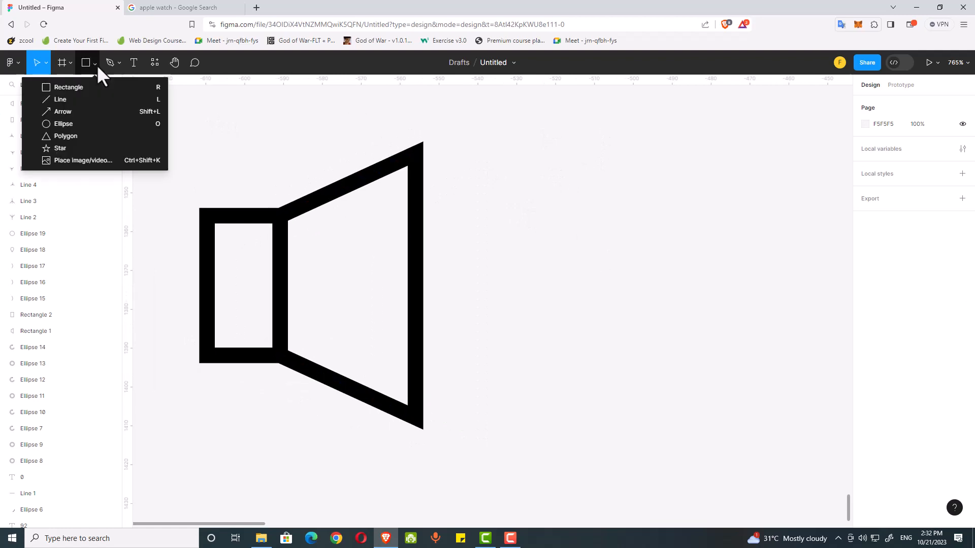
{"action": "left_click", "coordinate": [348, 131]}
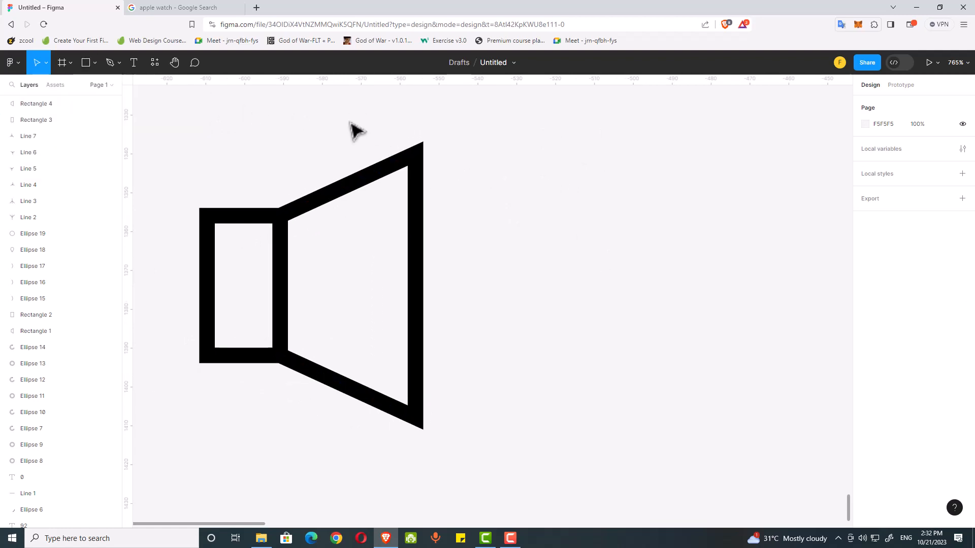
{"action": "left_click_drag", "start_coordinate": [348, 130], "coordinate": [354, 325]}
{"action": "left_click_drag", "start_coordinate": [419, 130], "coordinate": [365, 470]}
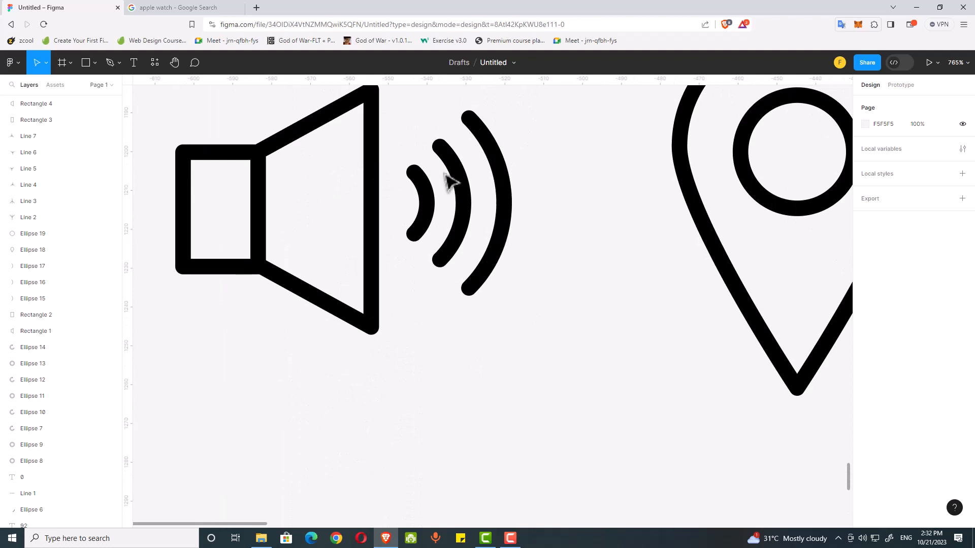
{"action": "left_click_drag", "start_coordinate": [536, 445], "coordinate": [517, 189]}
{"action": "left_click_drag", "start_coordinate": [529, 514], "coordinate": [601, 268]}
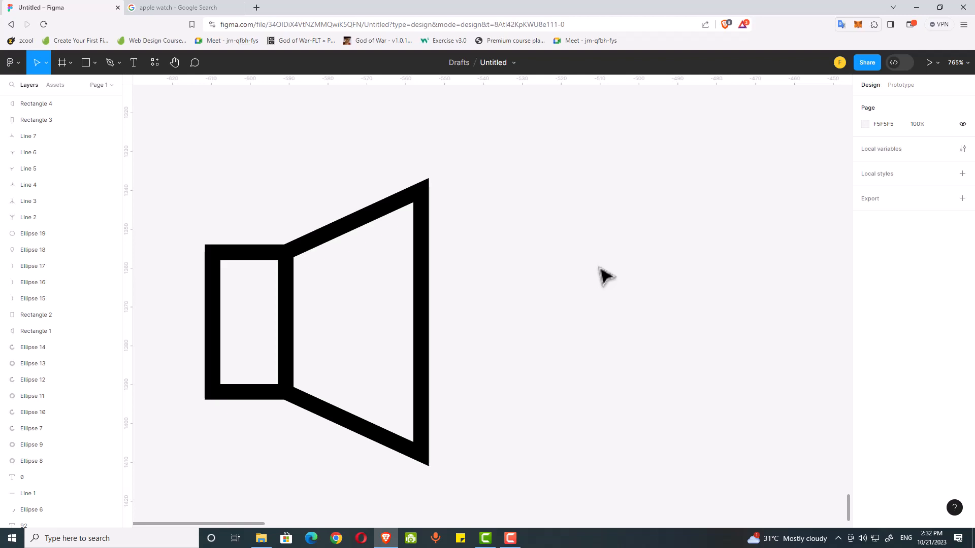
{"action": "scroll", "coordinate": [596, 289], "scroll_direction": "down", "scroll_amount": 1}
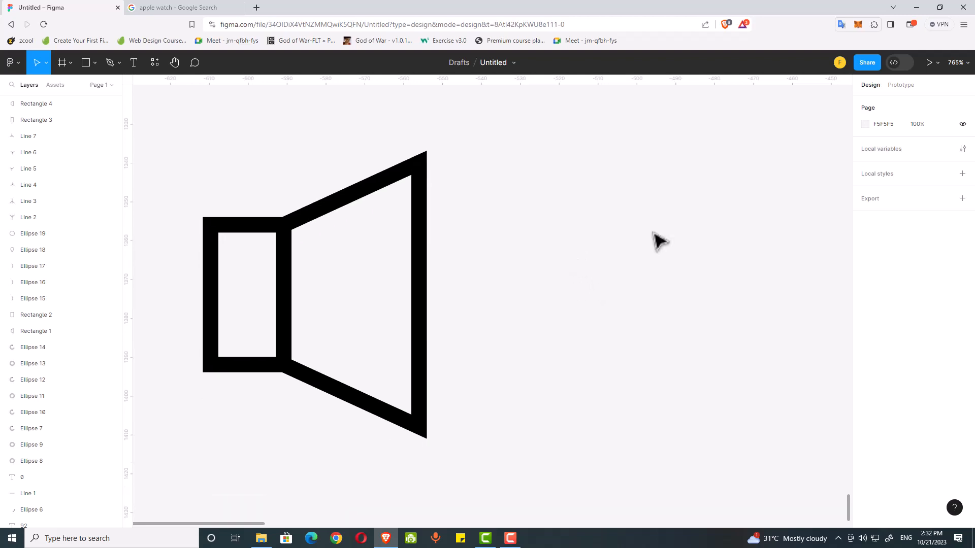
Draw a circle about 26 × 26 to the right of the new speaker cone.
{"action": "left_click", "coordinate": [95, 62]}
{"action": "left_click", "coordinate": [97, 123]}
{"action": "left_click", "coordinate": [488, 246]}
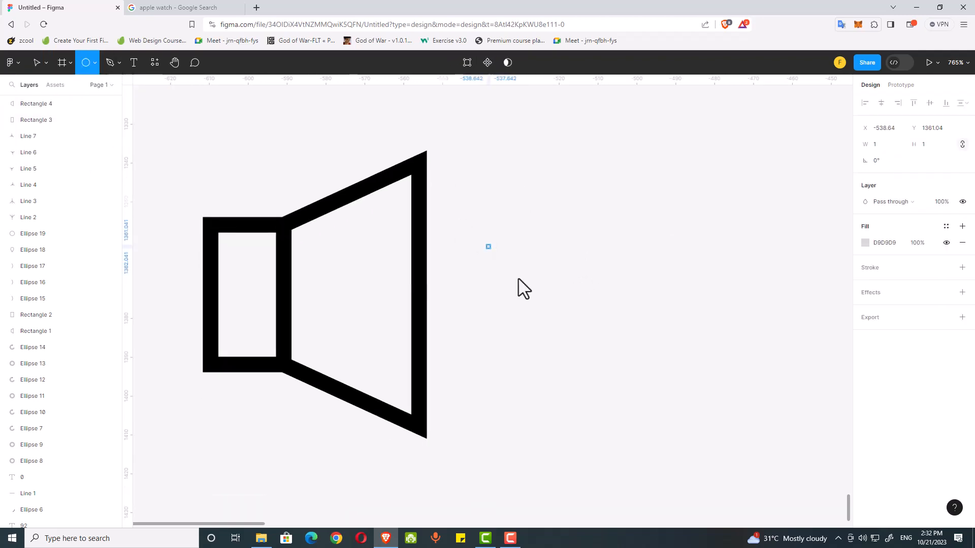
{"action": "left_click_drag", "start_coordinate": [524, 289], "coordinate": [562, 352]}
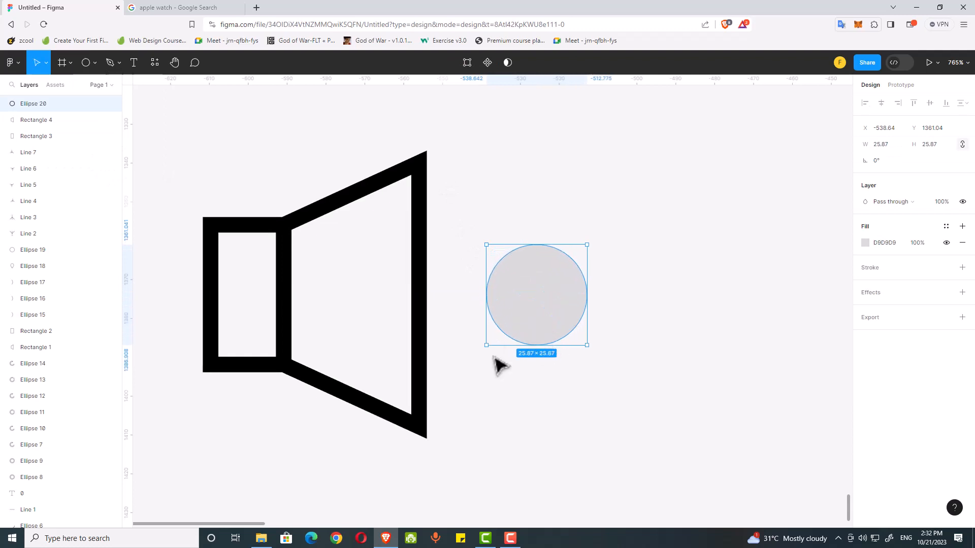
Swap the circle's fill to a stroke, aligned to Center with a weight of 4.
{"action": "key", "text": "shift+x"}
{"action": "left_click", "coordinate": [886, 293]}
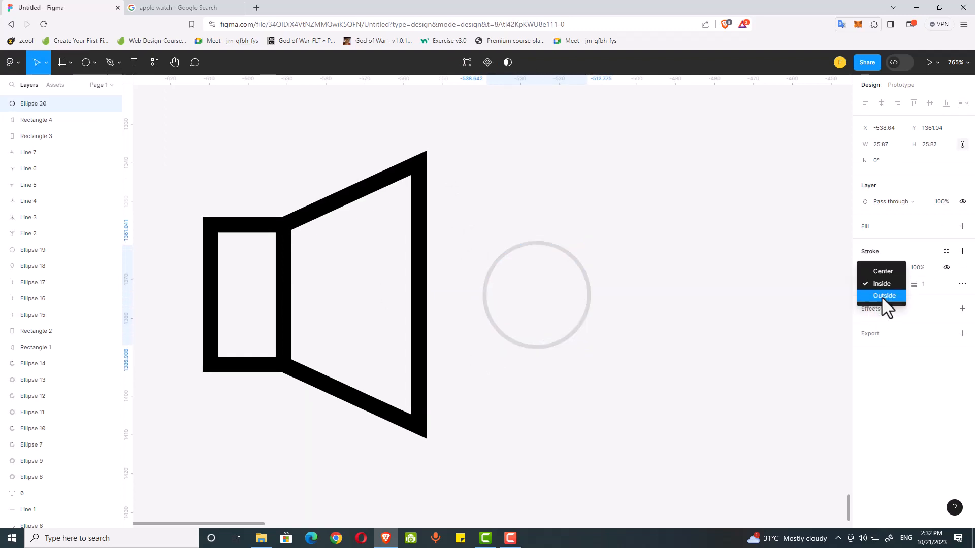
{"action": "left_click", "coordinate": [881, 272]}
{"action": "left_click", "coordinate": [927, 285]}
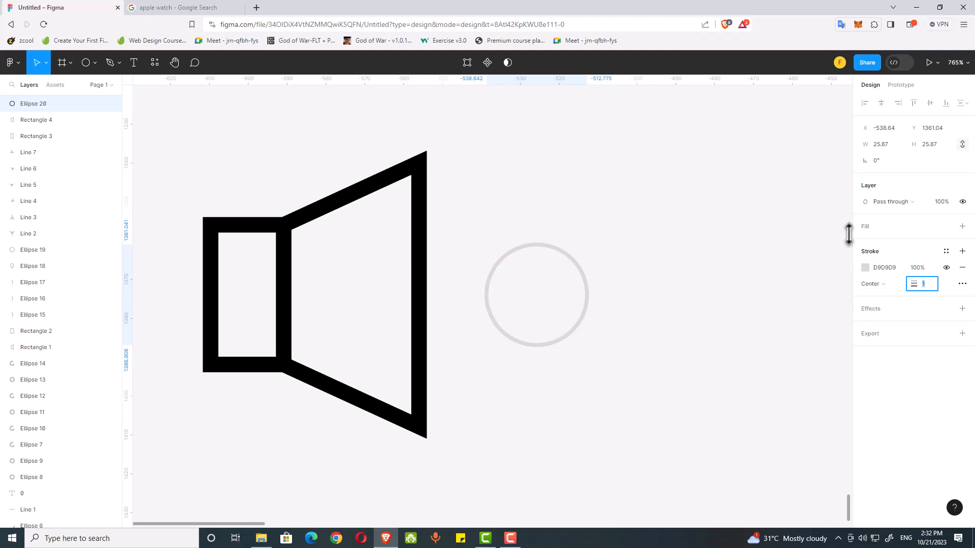
{"action": "type", "text": "4"}
{"action": "key", "text": "Return"}
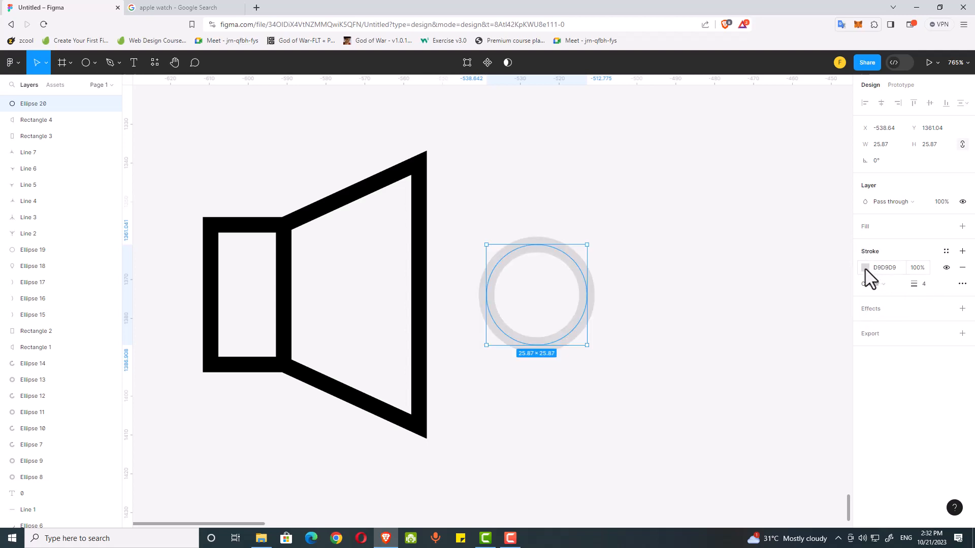
Set the circle's stroke colour to black, 000000.
{"action": "left_click", "coordinate": [866, 267]}
{"action": "left_click_drag", "start_coordinate": [806, 339], "coordinate": [721, 392]}
{"action": "left_click", "coordinate": [656, 365]}
Duplicate the circle and enlarge the copy about the same centre to about 50 × 50.
{"action": "mouse_move", "coordinate": [639, 344]}
{"action": "left_mouse_down"}
{"action": "mouse_move", "coordinate": [616, 355]}
{"action": "mouse_move", "coordinate": [636, 349]}
{"action": "mouse_move", "coordinate": [628, 331]}
{"action": "mouse_move", "coordinate": [620, 370]}
{"action": "mouse_move", "coordinate": [635, 386]}
{"action": "left_mouse_up"}
{"action": "left_click", "coordinate": [575, 324]}
{"action": "key", "text": "ctrl+d"}
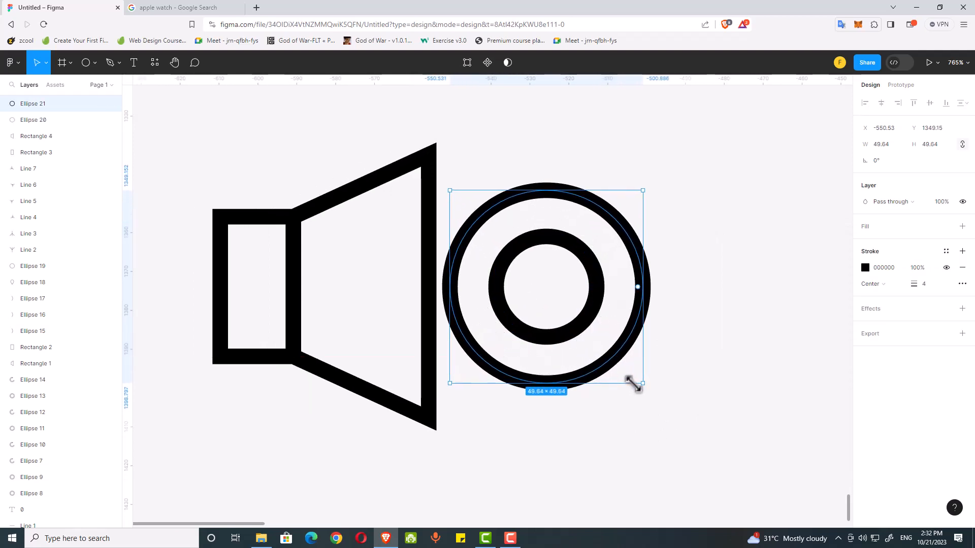
Duplicate the larger ring and enlarge the copy about the same centre, forming a third, outer ring that overlaps the speaker cone.
{"action": "key", "text": "ctrl+d"}
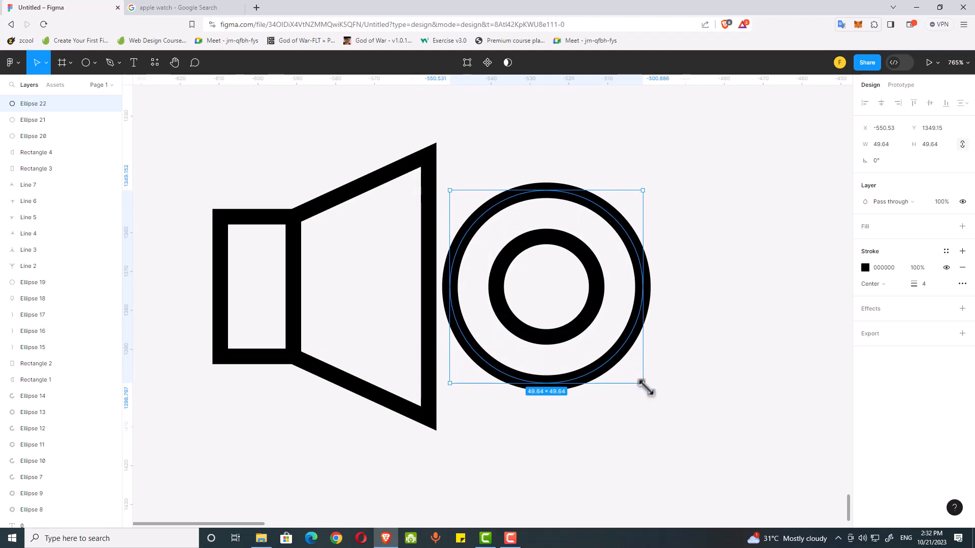
{"action": "left_click_drag", "start_coordinate": [645, 387], "coordinate": [679, 441]}
{"action": "left_click_drag", "start_coordinate": [534, 101], "coordinate": [727, 479]}
{"action": "left_click", "coordinate": [753, 382]}
{"action": "left_click_drag", "start_coordinate": [753, 349], "coordinate": [725, 342]}
Draw a triangle about 52 × 52 with the Polygon tool over the lower-right part of the rings.
{"action": "left_click", "coordinate": [94, 62]}
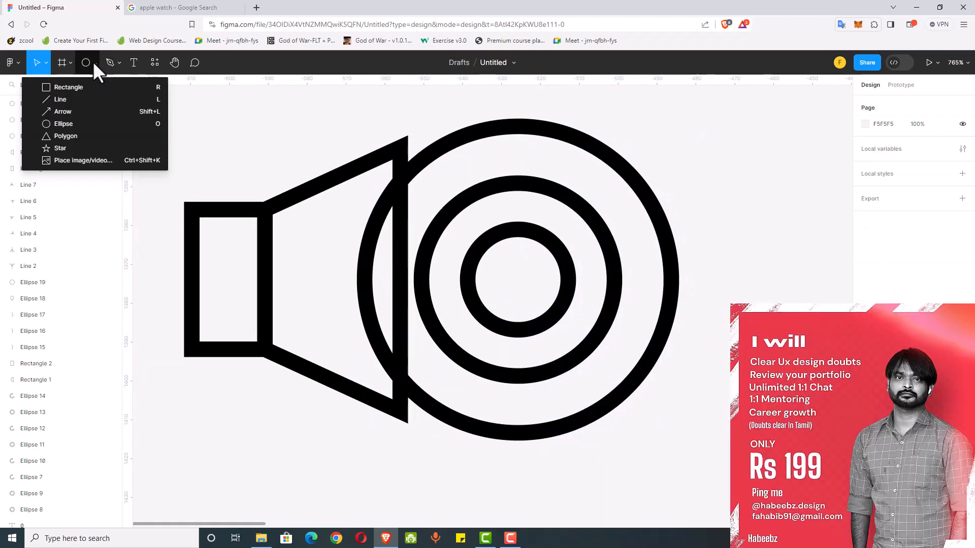
{"action": "left_click", "coordinate": [101, 134]}
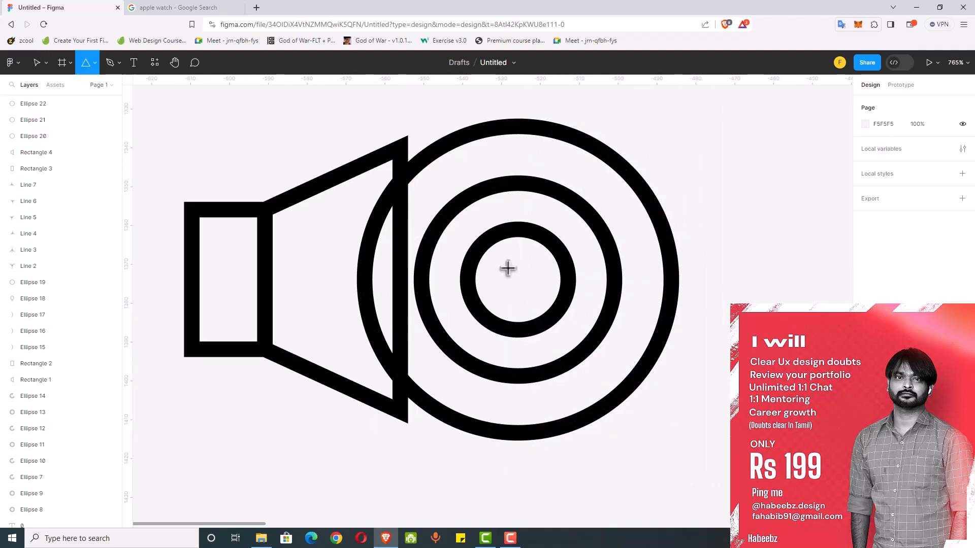
{"action": "left_click_drag", "start_coordinate": [501, 269], "coordinate": [691, 422]}
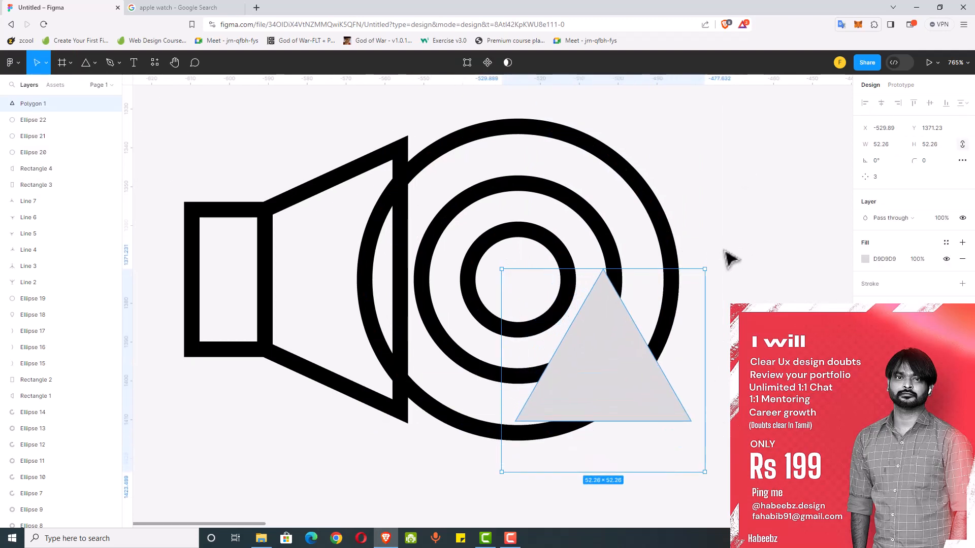
Rotate the triangle to 90°, place its tip near the rings' centre and stretch it vertically beyond the outer ring.
{"action": "left_click_drag", "start_coordinate": [699, 258], "coordinate": [474, 244]}
{"action": "left_click_drag", "start_coordinate": [624, 419], "coordinate": [593, 311]}
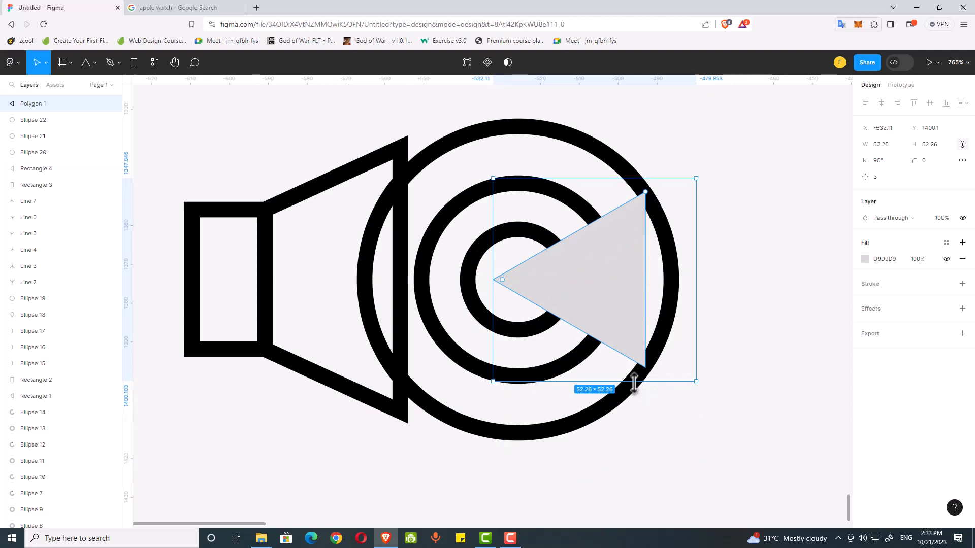
{"action": "left_click_drag", "start_coordinate": [635, 380], "coordinate": [636, 494]}
{"action": "left_click", "coordinate": [711, 261]}
Add two path points to the outer ring where the triangle's upper and lower slanted edges cross it.
{"action": "scroll", "coordinate": [707, 219], "scroll_direction": "left", "scroll_amount": 2}
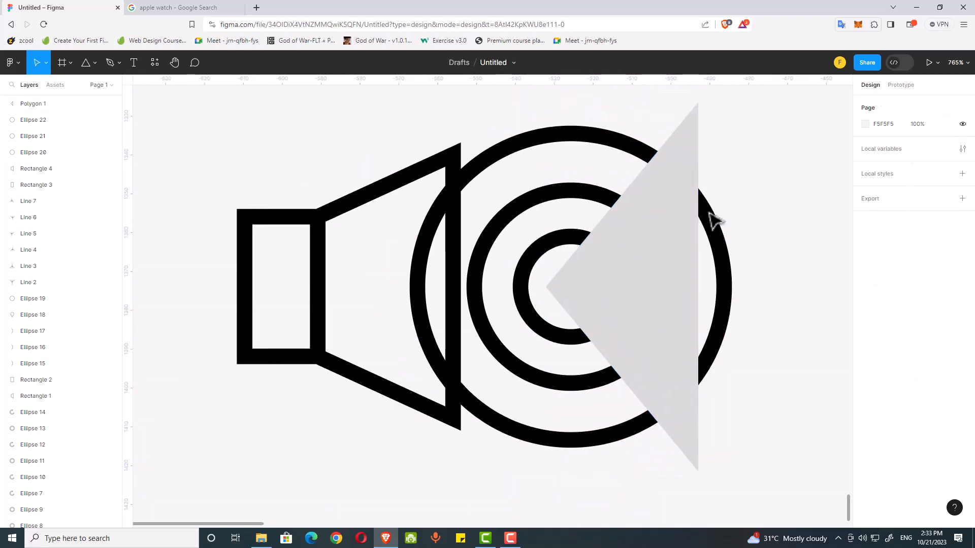
{"action": "double_click", "coordinate": [578, 139]}
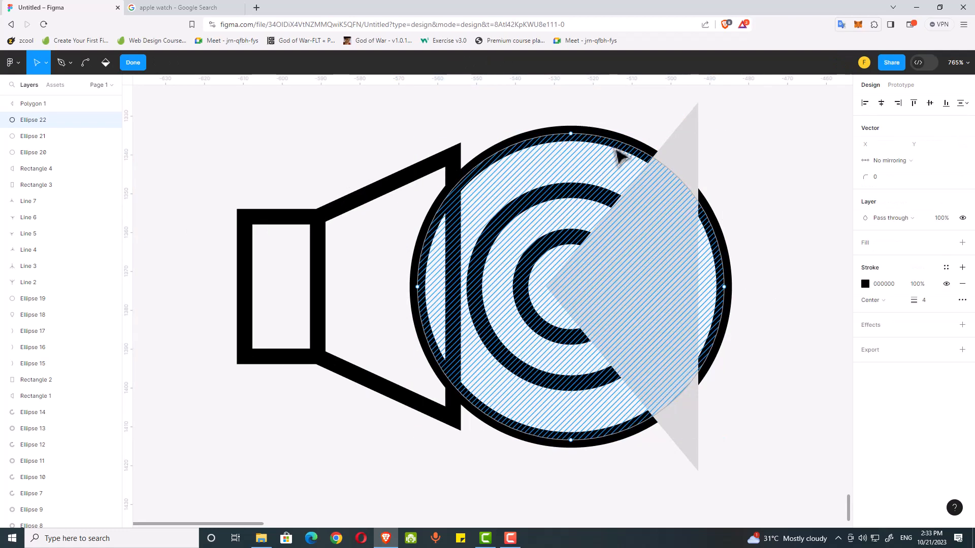
{"action": "key", "text": "p"}
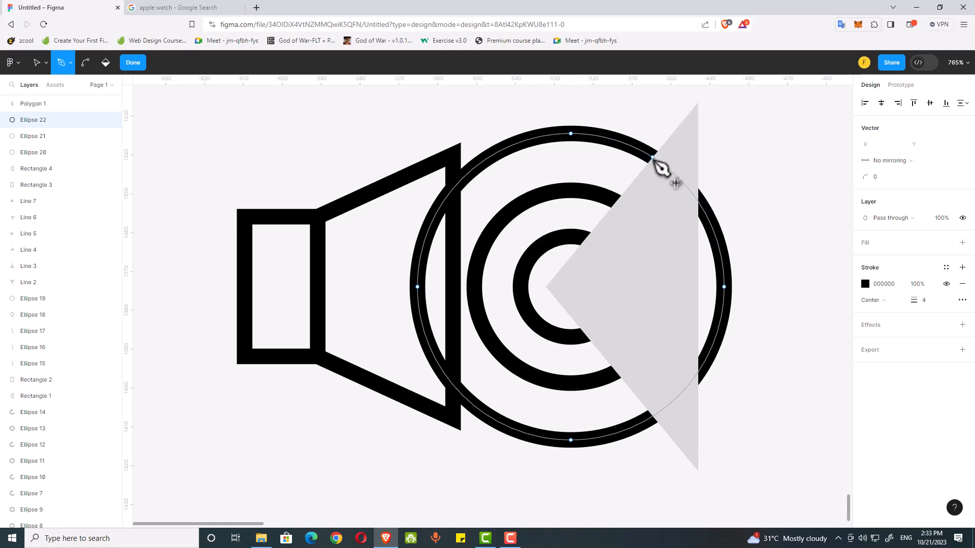
{"action": "left_click", "coordinate": [653, 158]}
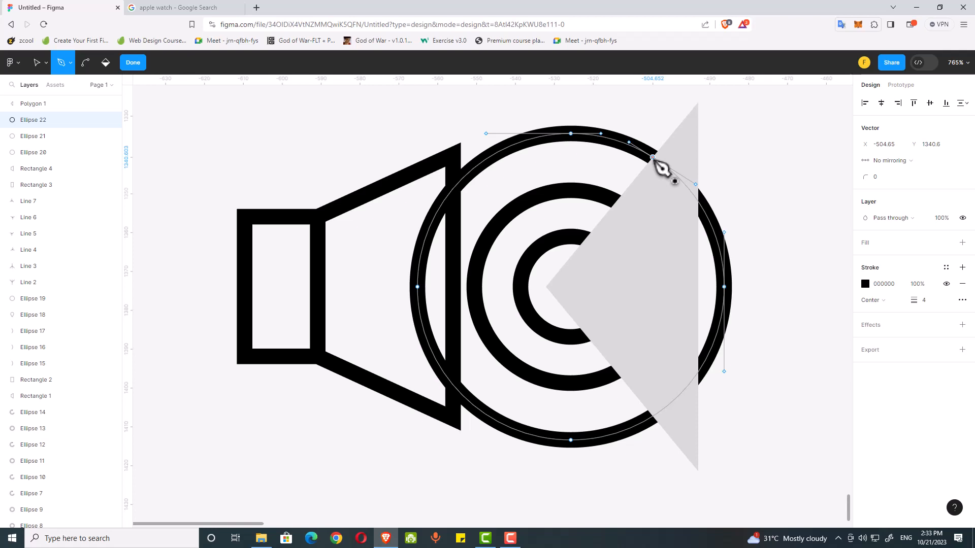
{"action": "key", "text": "Escape"}
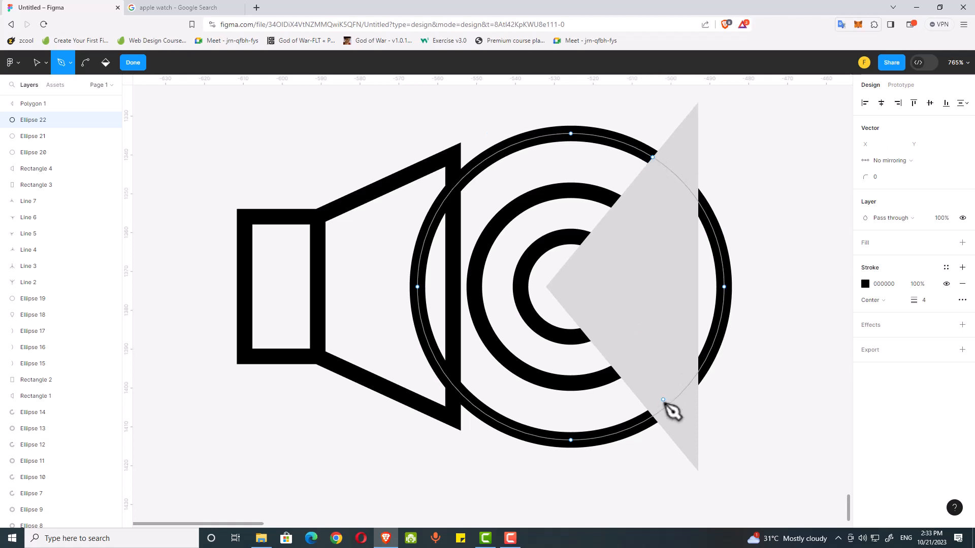
{"action": "left_click", "coordinate": [653, 416]}
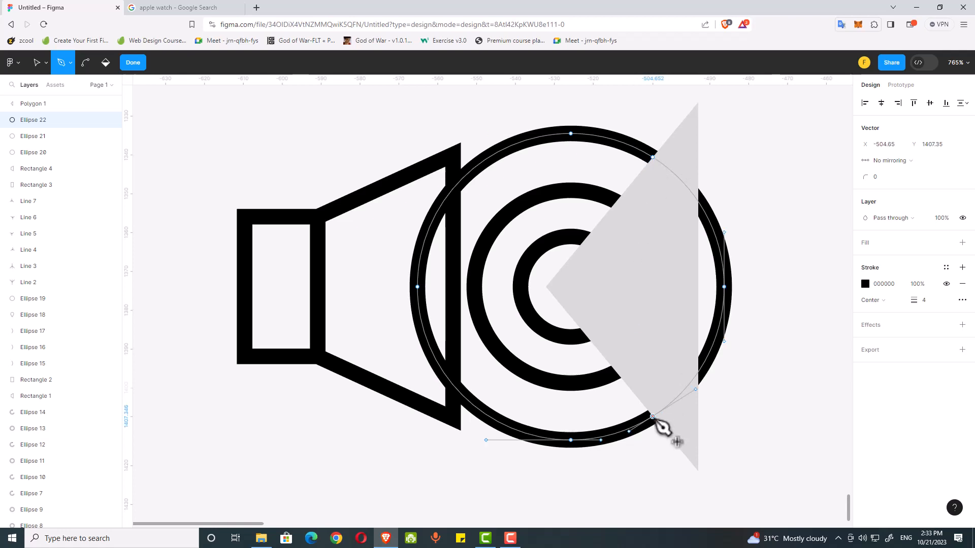
{"action": "key", "text": "v"}
Delete the outer ring's path left of the two added points, keeping only the right-hand arc, and finish point editing.
{"action": "double_click", "coordinate": [630, 112]}
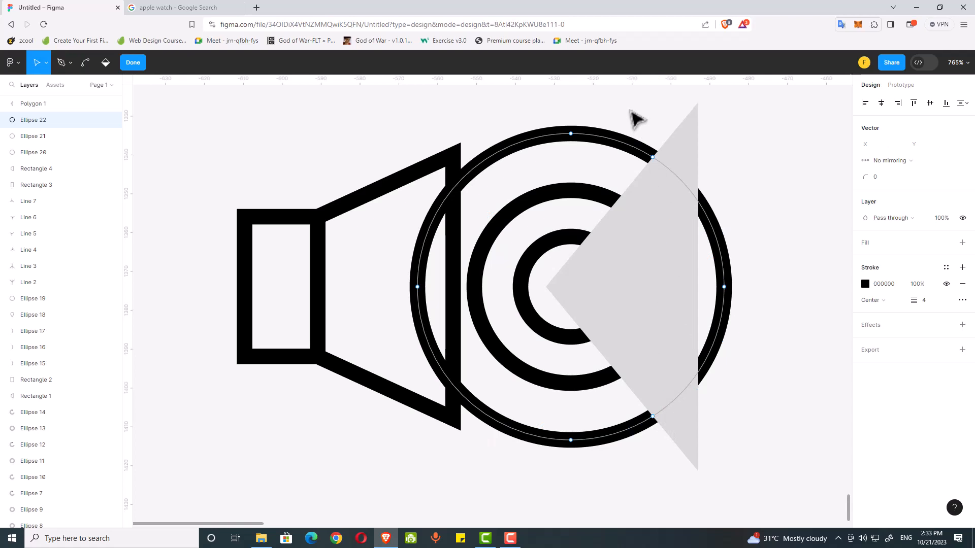
{"action": "double_click", "coordinate": [587, 141]}
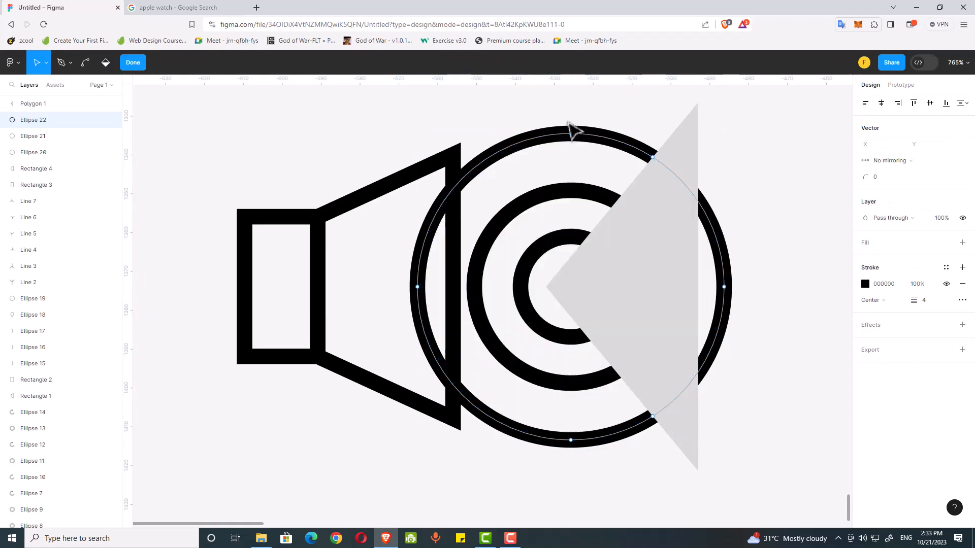
{"action": "left_click", "coordinate": [571, 133]}
{"action": "key", "text": "Delete"}
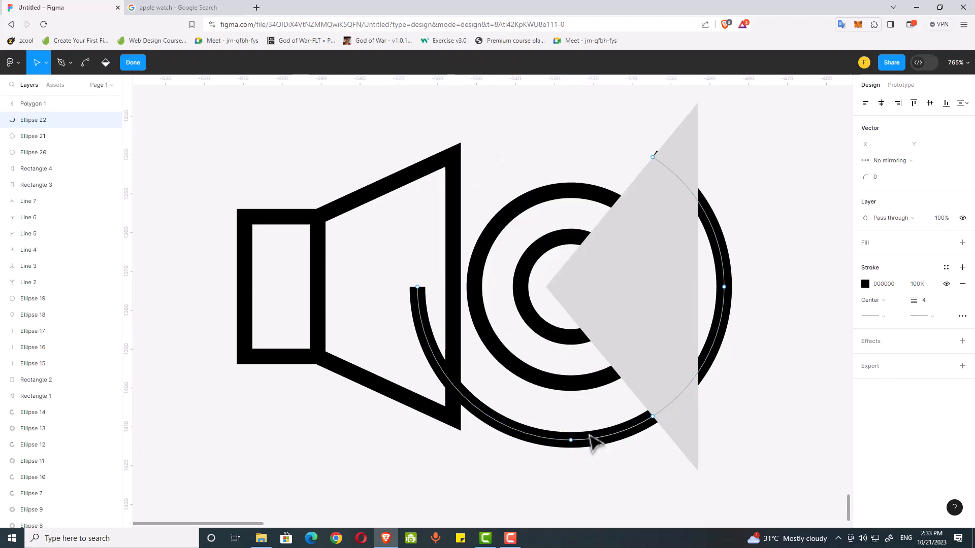
{"action": "left_click_drag", "start_coordinate": [577, 445], "coordinate": [583, 461]}
{"action": "key", "text": "Delete"}
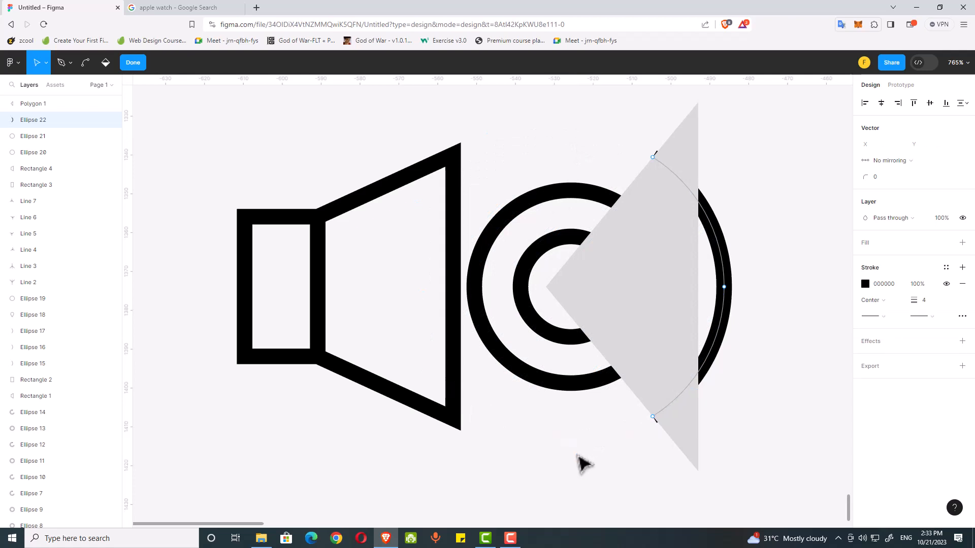
{"action": "key", "text": "Escape"}
{"action": "left_click", "coordinate": [782, 270]}
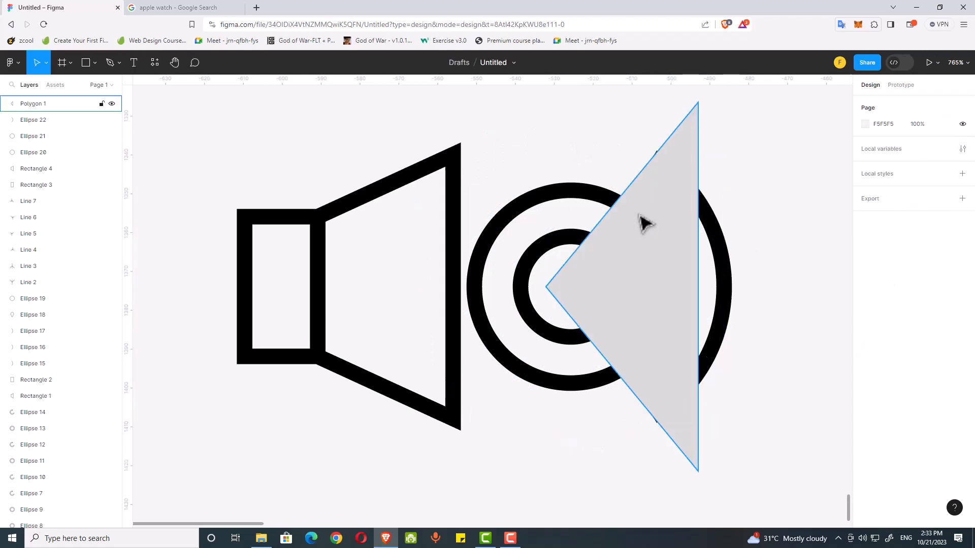
Add two path points to the middle ring where the triangle's upper and lower slanted edges cross it.
{"action": "double_click", "coordinate": [597, 204]}
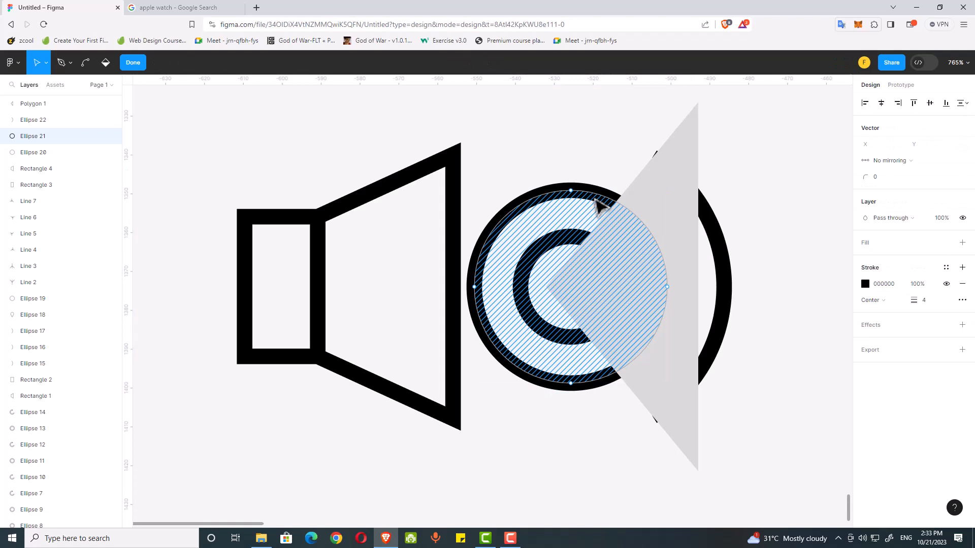
{"action": "key", "text": "p"}
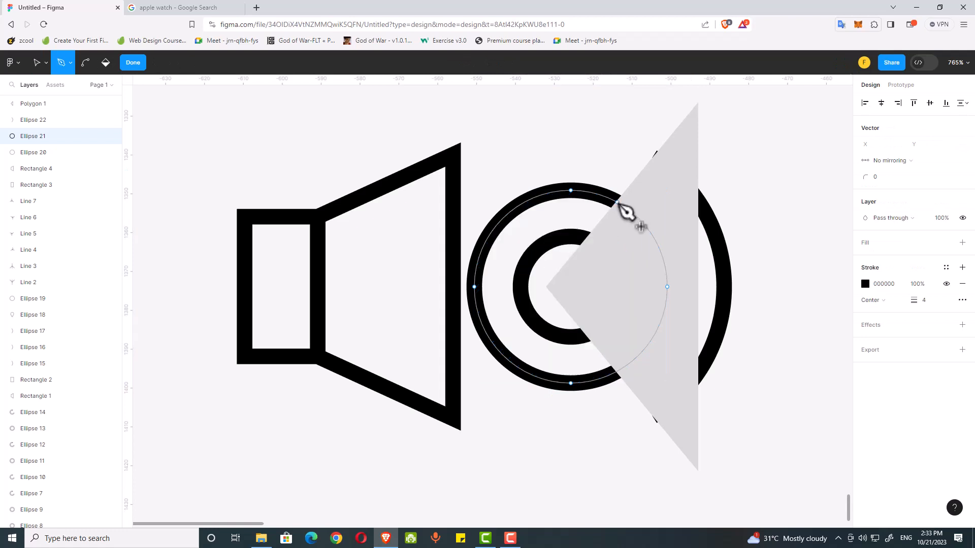
{"action": "left_click", "coordinate": [616, 202]}
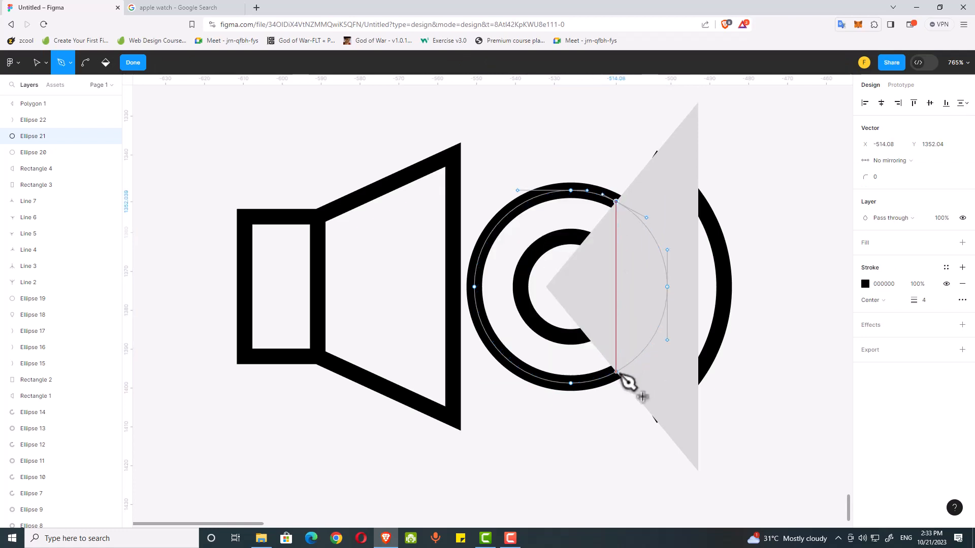
{"action": "key", "text": "Escape"}
{"action": "left_click_drag", "start_coordinate": [616, 372], "coordinate": [602, 397]}
{"action": "key", "text": "Escape"}
{"action": "key", "text": "Escape"}
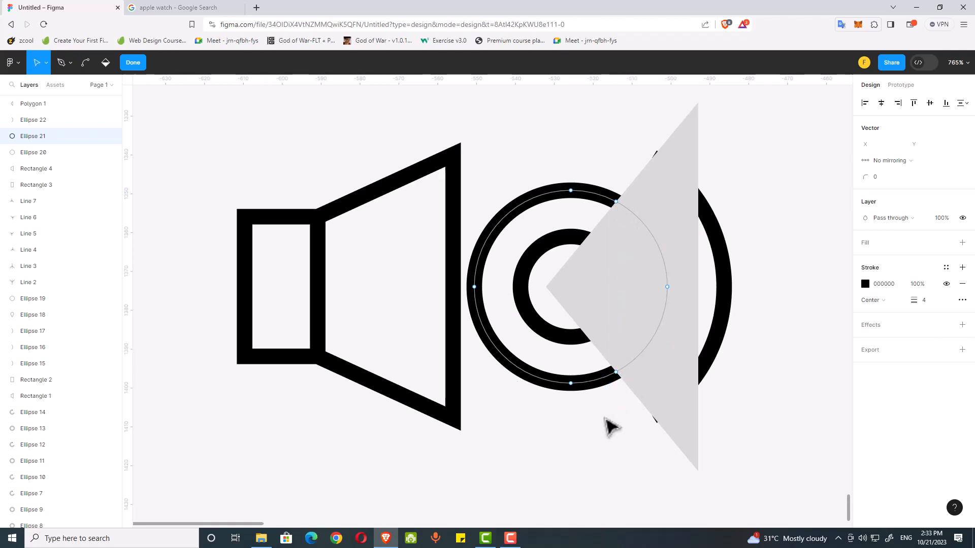
Delete the middle ring's segments left of the two added points, keeping only the right-hand arc.
{"action": "double_click", "coordinate": [606, 379]}
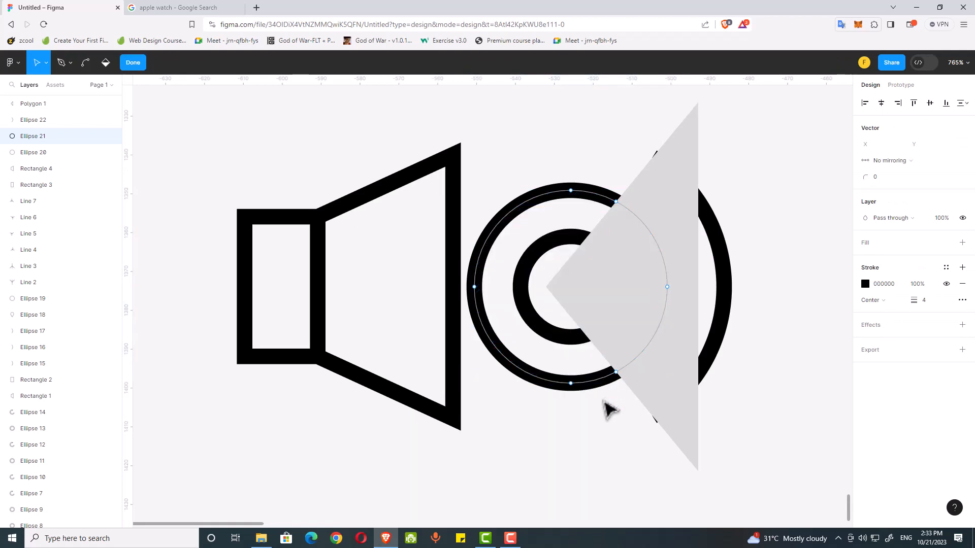
{"action": "left_click", "coordinate": [562, 387]}
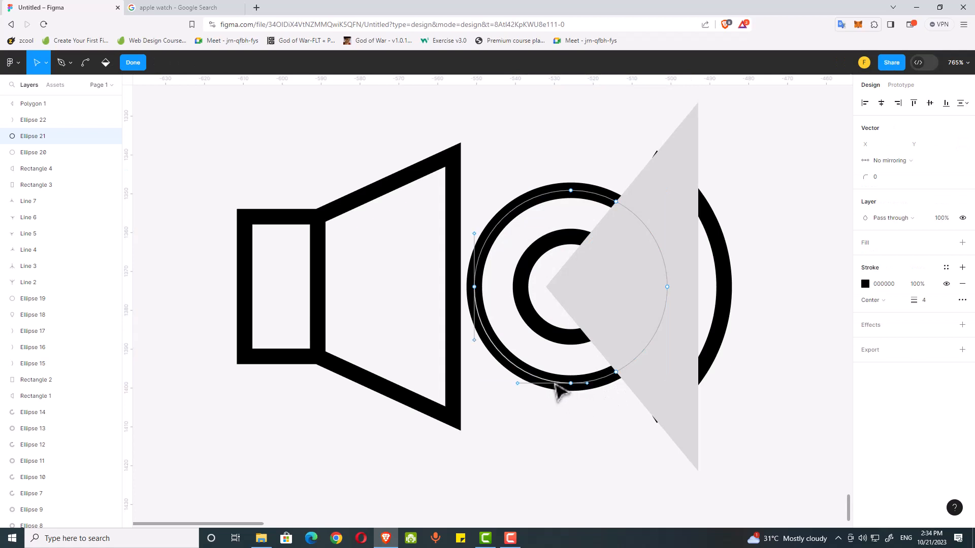
{"action": "key", "text": "Delete"}
{"action": "left_click", "coordinate": [599, 385]}
{"action": "key", "text": "Delete"}
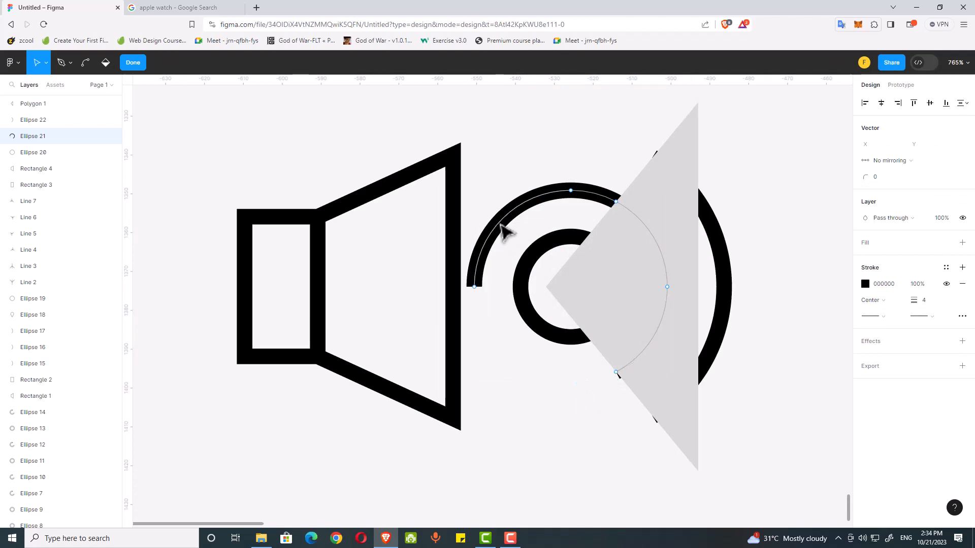
{"action": "left_click", "coordinate": [503, 229]}
{"action": "key", "text": "Delete"}
{"action": "left_click", "coordinate": [589, 196]}
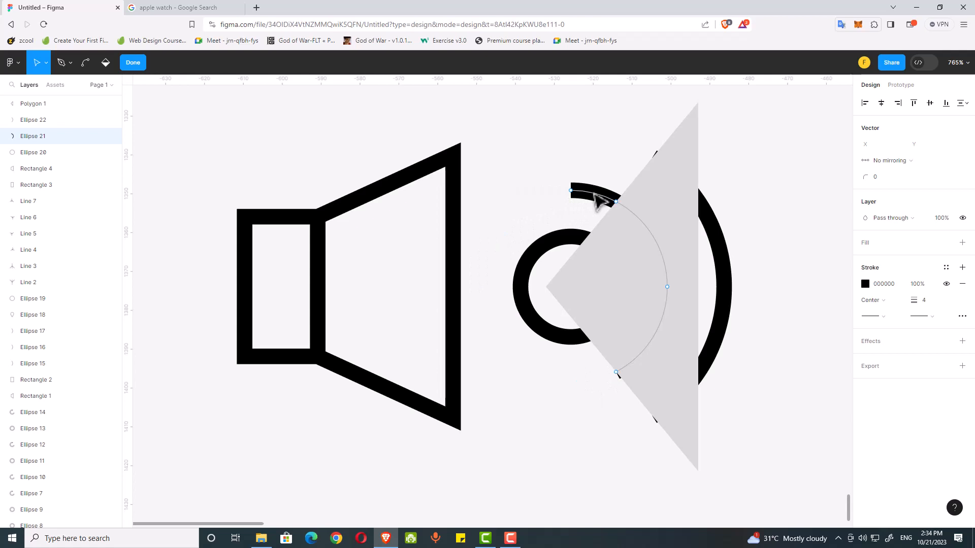
{"action": "key", "text": "Delete"}
{"action": "left_click", "coordinate": [609, 167]}
Add two path points to the inner ring where the triangle's upper and lower slanted edges cross it.
{"action": "double_click", "coordinate": [568, 247]}
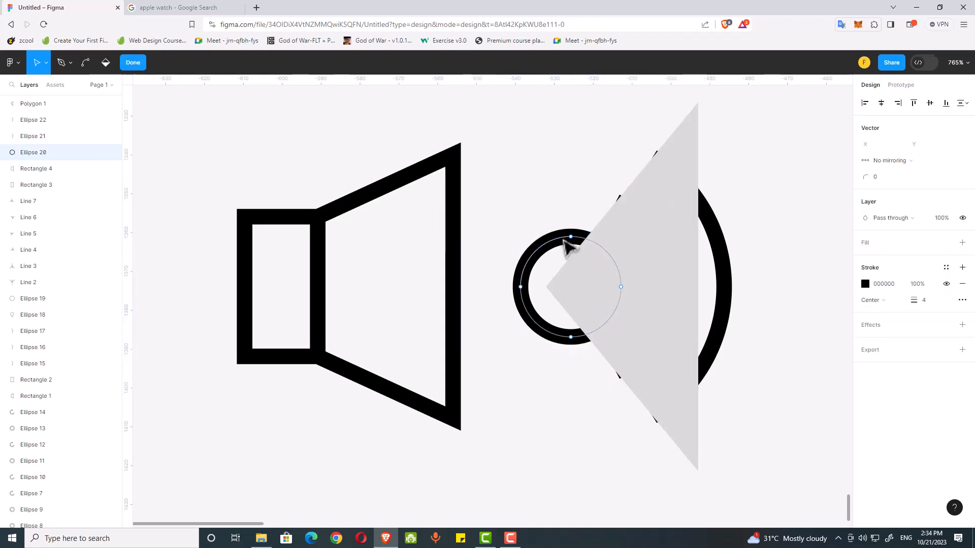
{"action": "key", "text": "p"}
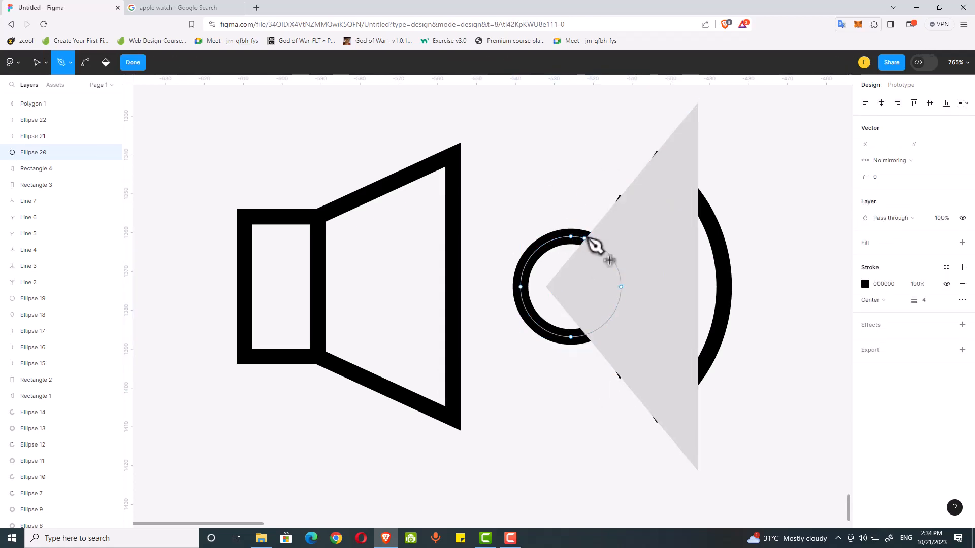
{"action": "left_click", "coordinate": [587, 238]}
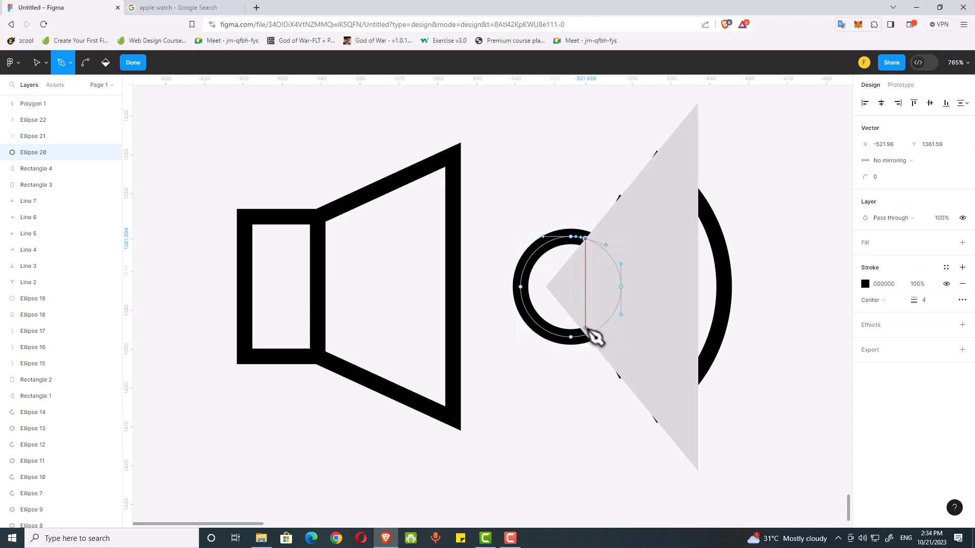
{"action": "left_click", "coordinate": [586, 335]}
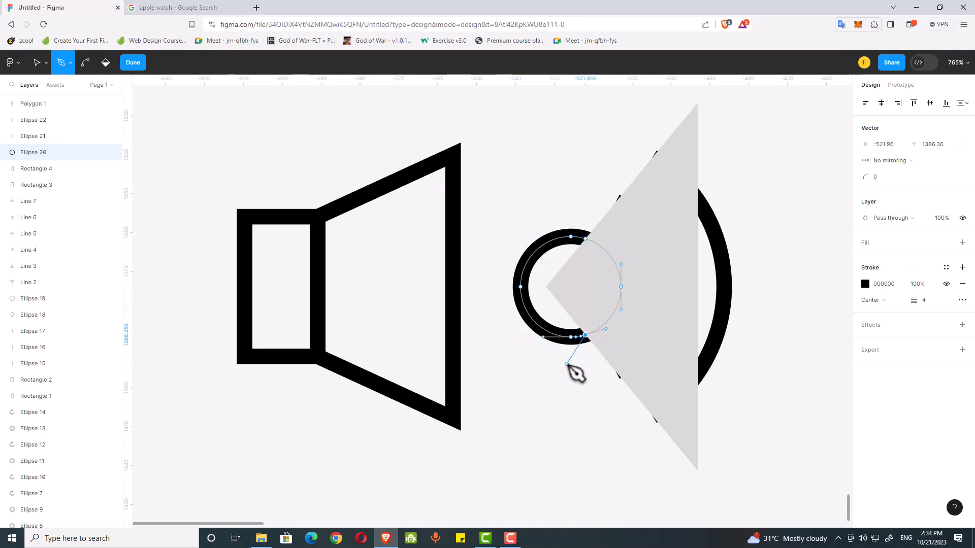
{"action": "key", "text": "Escape"}
Delete the inner ring's segments left of the two added points, keeping only the right-hand arc, and finish point editing.
{"action": "double_click", "coordinate": [546, 331]}
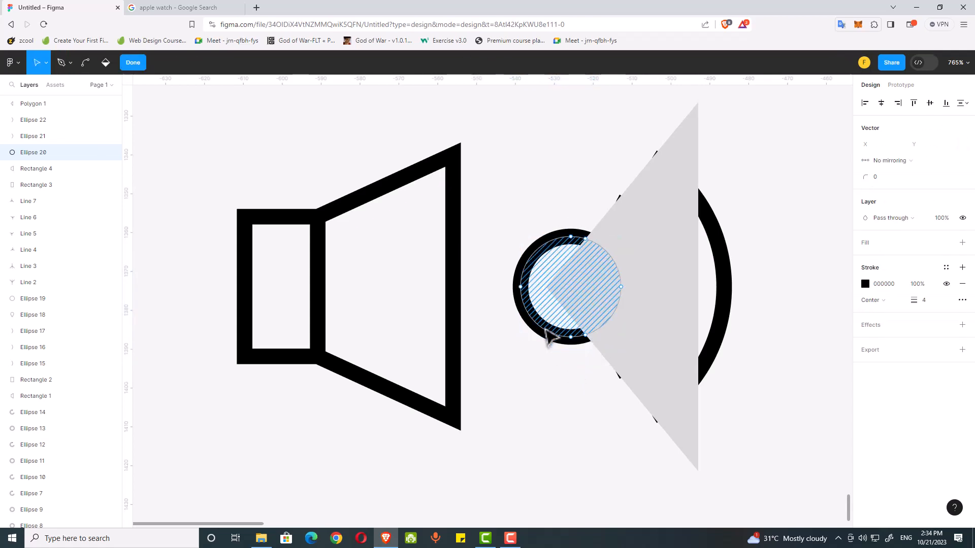
{"action": "left_click", "coordinate": [545, 335]}
{"action": "key", "text": "Delete"}
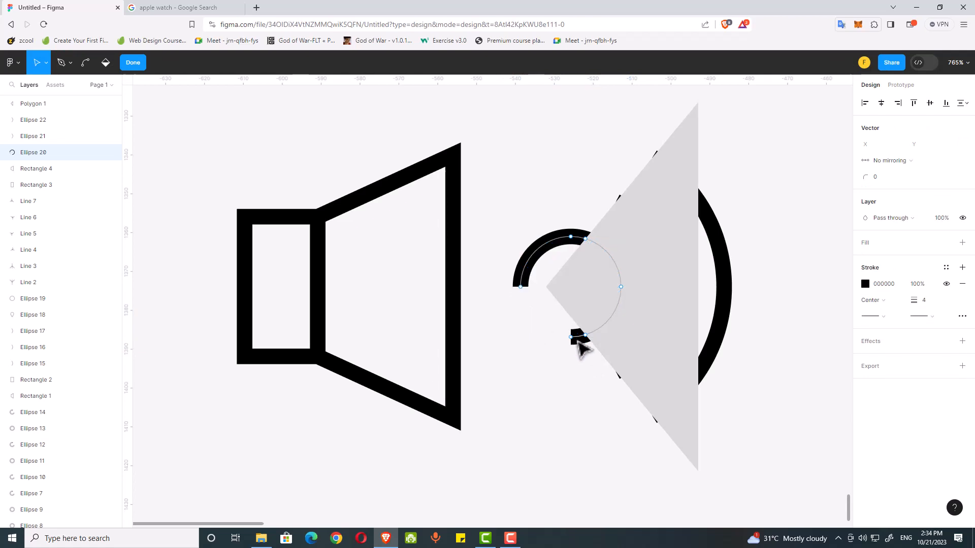
{"action": "left_click", "coordinate": [539, 261]}
{"action": "key", "text": "Delete"}
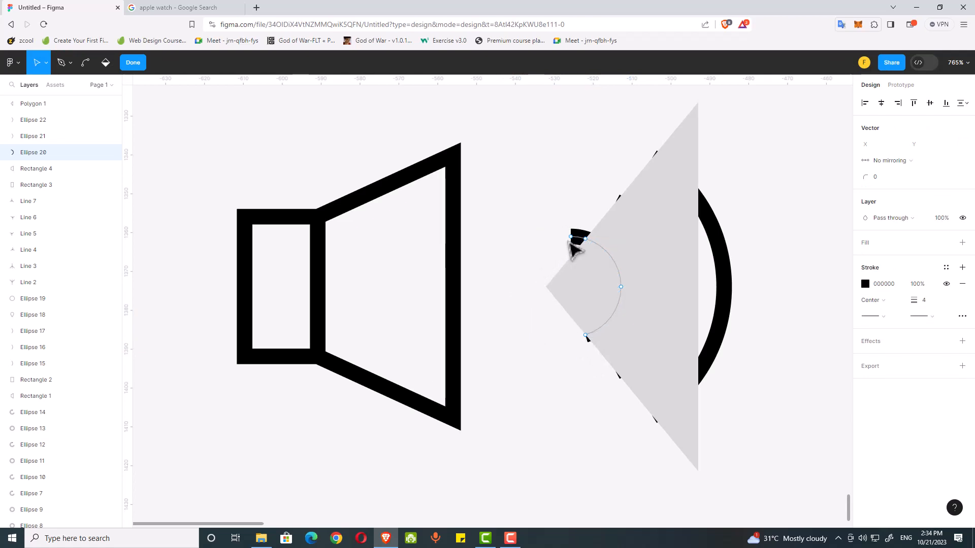
{"action": "key", "text": "Escape"}
{"action": "key", "text": "Escape"}
Delete the grey guide triangle covering the sound-wave arcs.
{"action": "left_click", "coordinate": [681, 268]}
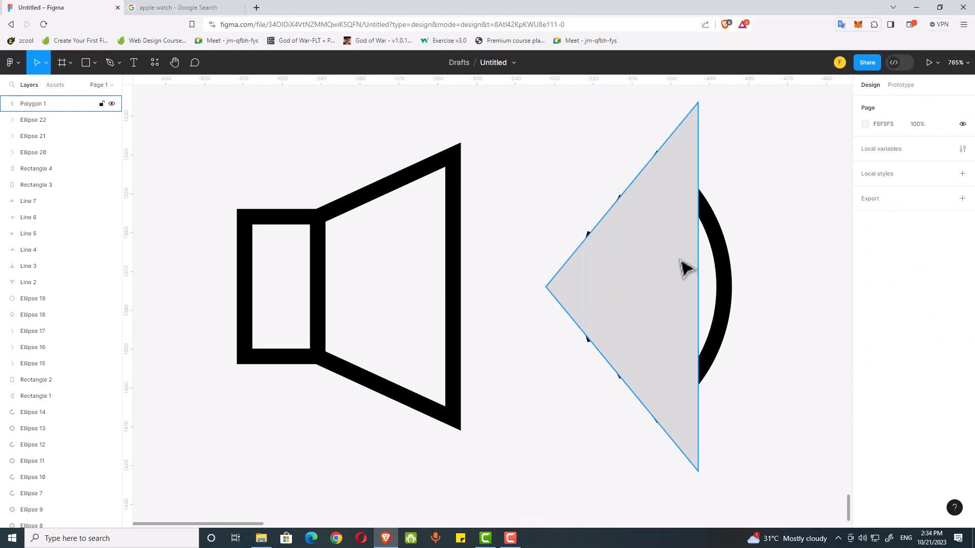
{"action": "key", "text": "Delete"}
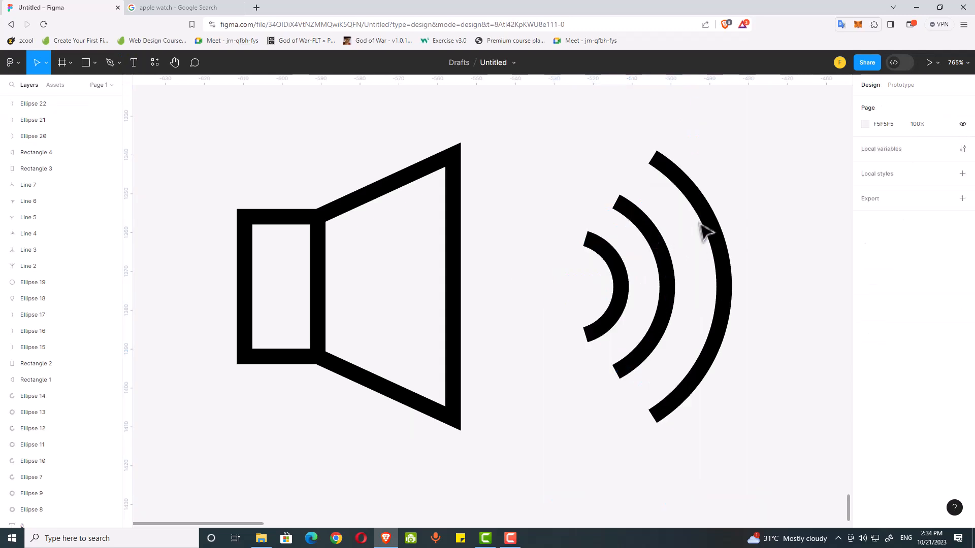
Move the three sound-wave arcs together horizontally so they sit closer to the speaker's wide edge.
{"action": "left_click_drag", "start_coordinate": [540, 126], "coordinate": [732, 423]}
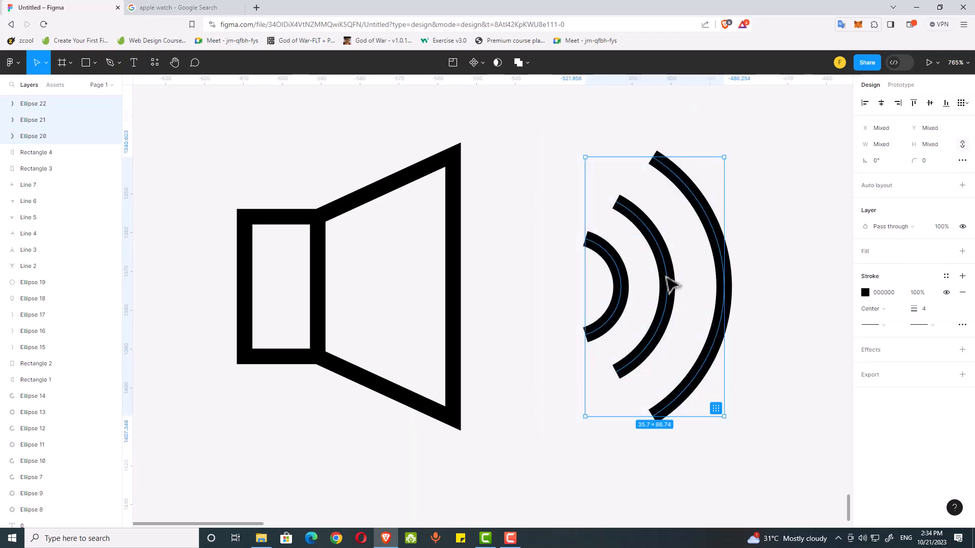
{"action": "left_click_drag", "start_coordinate": [671, 284], "coordinate": [594, 283]}
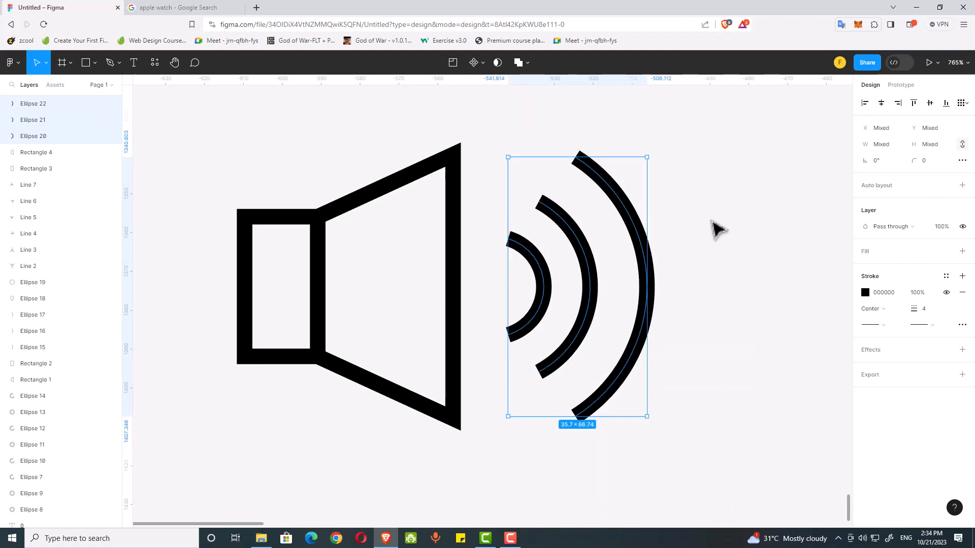
{"action": "left_click", "coordinate": [716, 228]}
Give all the speaker body shapes and sound-wave arcs round joins and round stroke end points.
{"action": "scroll", "coordinate": [705, 223], "scroll_direction": "down", "scroll_amount": 2}
{"action": "left_click_drag", "start_coordinate": [260, 116], "coordinate": [710, 437]}
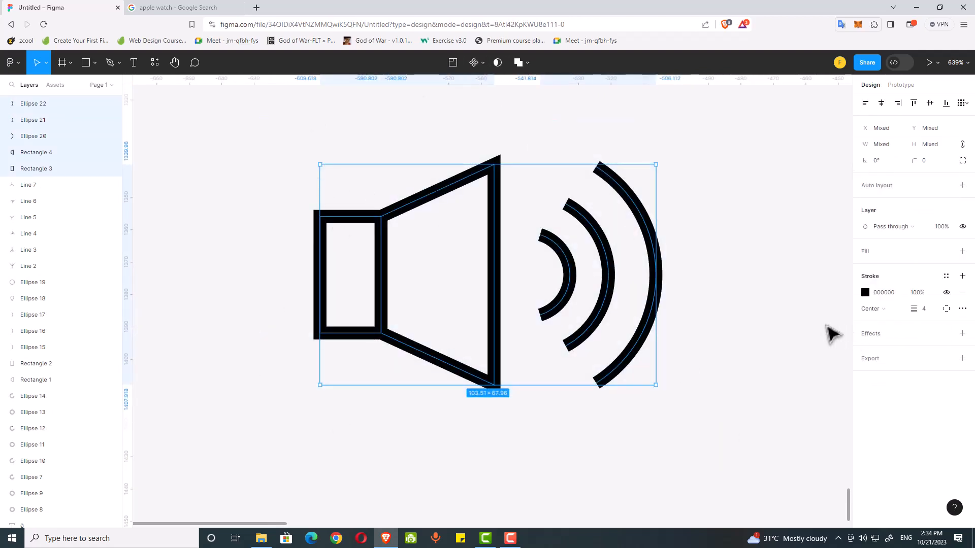
{"action": "left_click", "coordinate": [962, 309]}
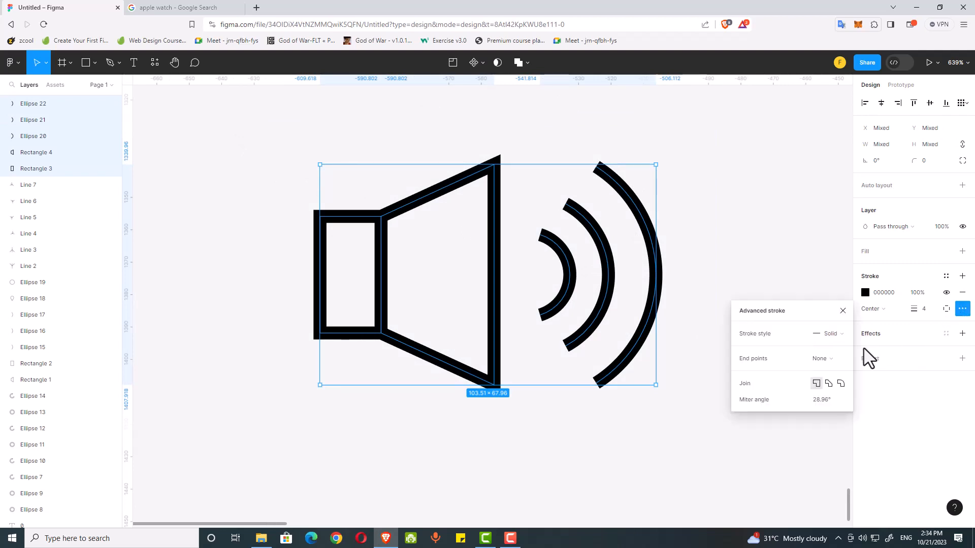
{"action": "left_click", "coordinate": [842, 384]}
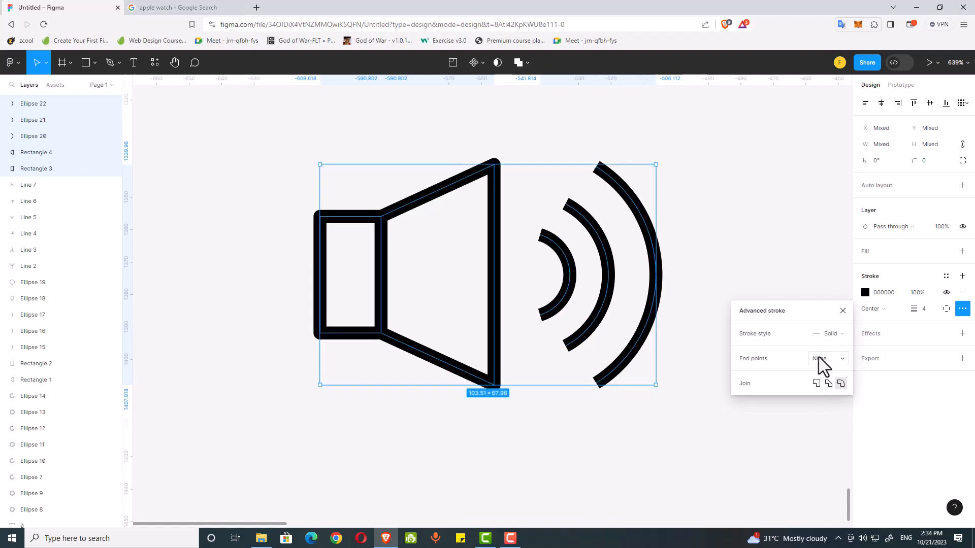
{"action": "left_click", "coordinate": [834, 358]}
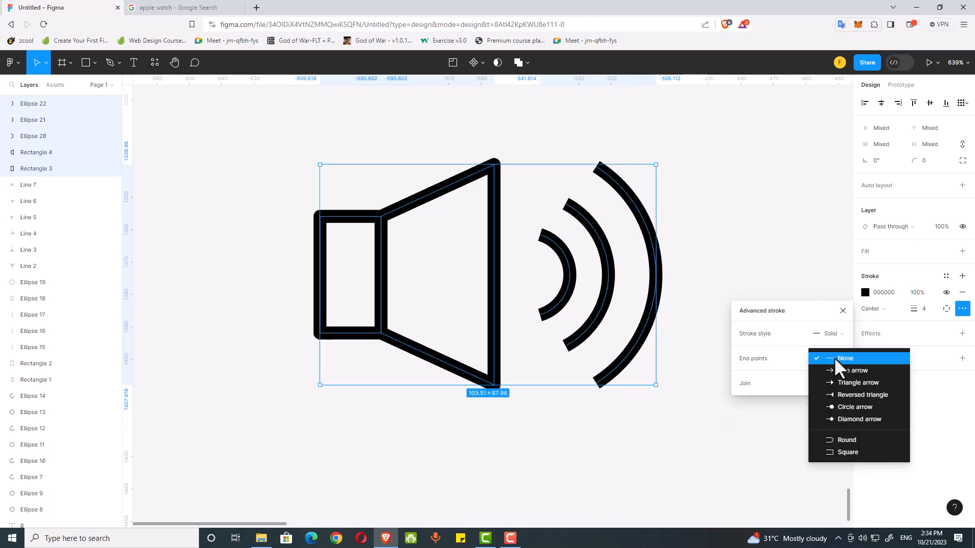
{"action": "left_click", "coordinate": [850, 437]}
{"action": "left_click", "coordinate": [645, 387]}
Draw a circle about 46 × 46 in the empty area to the right of the new speaker's sound waves.
{"action": "scroll", "coordinate": [653, 383], "scroll_direction": "down", "scroll_amount": 5}
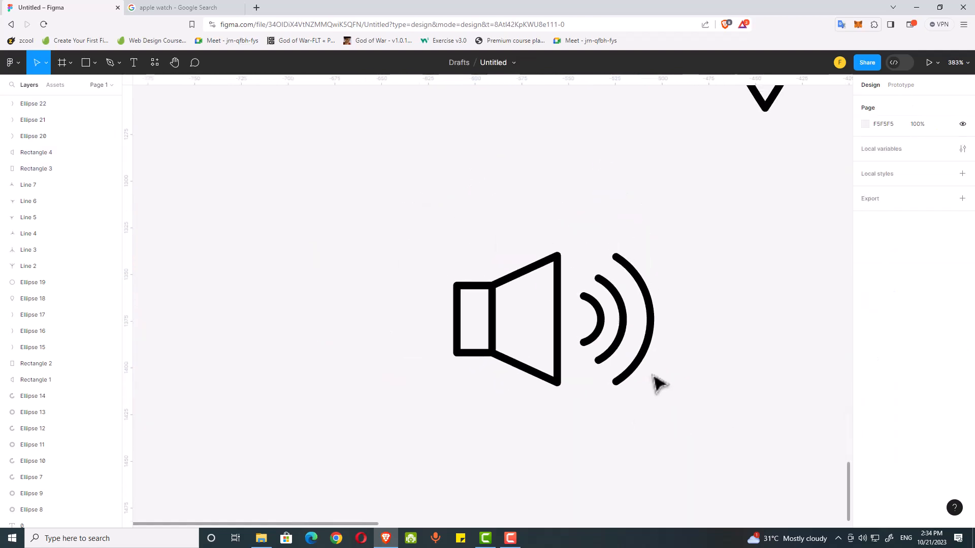
{"action": "left_click_drag", "start_coordinate": [677, 300], "coordinate": [604, 307]}
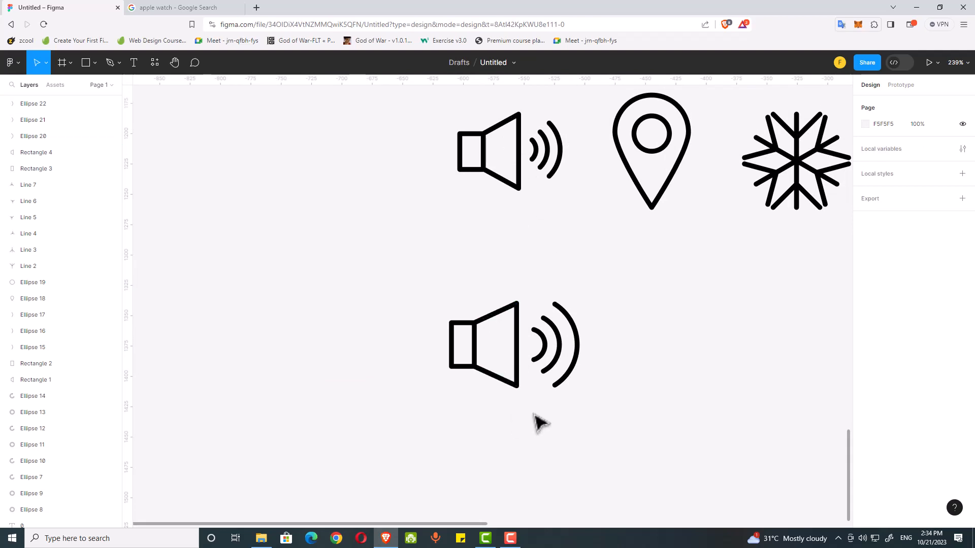
{"action": "left_click_drag", "start_coordinate": [551, 403], "coordinate": [551, 426]}
{"action": "left_click_drag", "start_coordinate": [656, 374], "coordinate": [496, 315]}
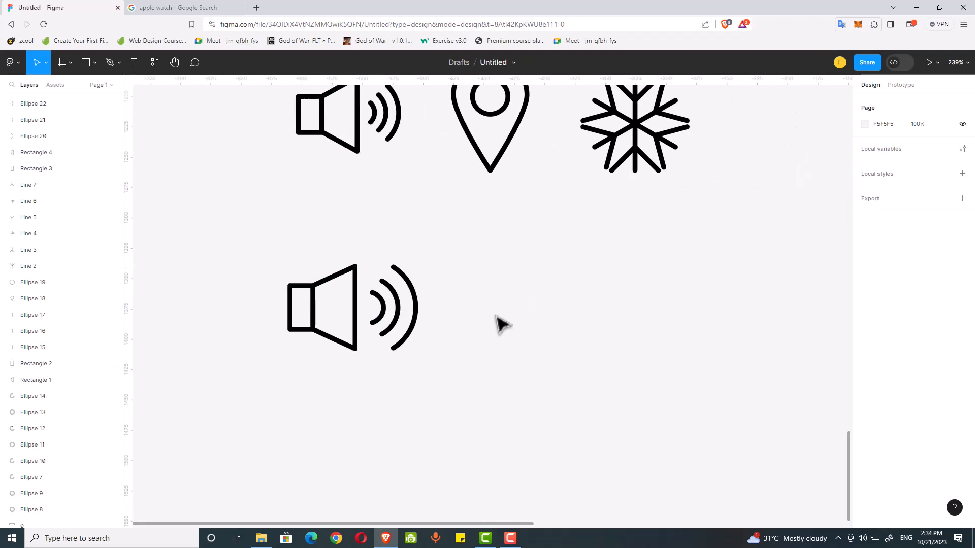
{"action": "scroll", "coordinate": [502, 314], "scroll_direction": "up", "scroll_amount": 1}
{"action": "scroll", "coordinate": [496, 376], "scroll_direction": "up", "scroll_amount": 2}
{"action": "scroll", "coordinate": [496, 386], "scroll_direction": "up", "scroll_amount": 3}
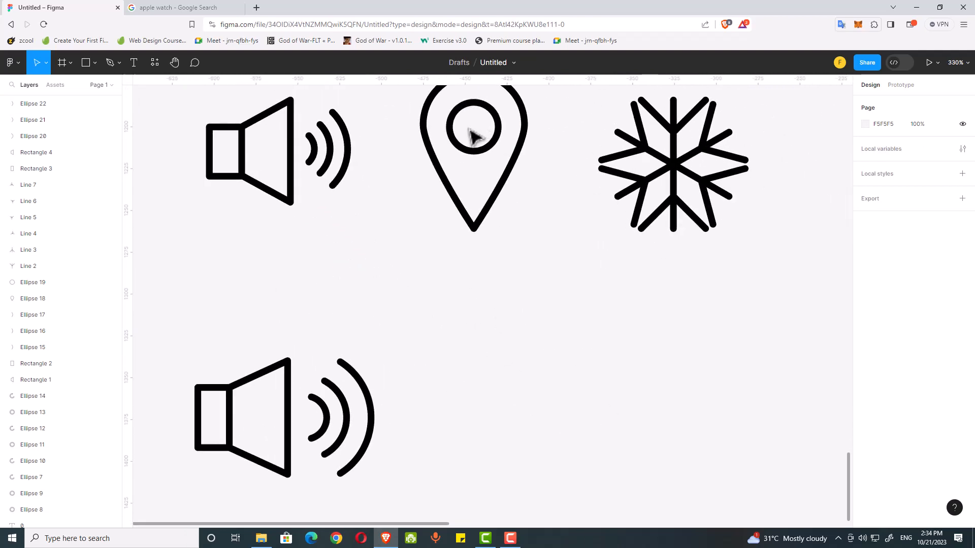
{"action": "left_click_drag", "start_coordinate": [528, 343], "coordinate": [557, 233]}
{"action": "scroll", "coordinate": [496, 331], "scroll_direction": "up", "scroll_amount": 4}
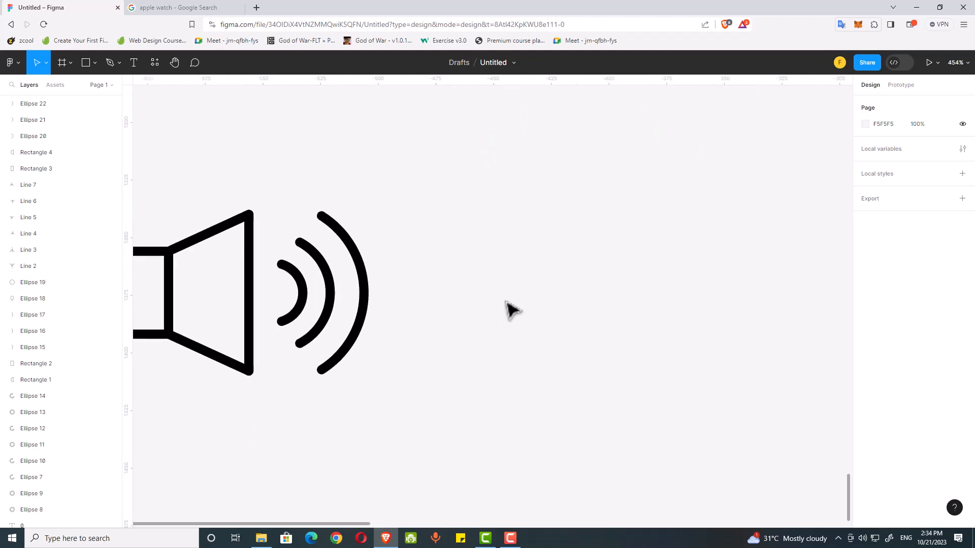
{"action": "left_click", "coordinate": [93, 63]}
{"action": "left_click", "coordinate": [93, 123]}
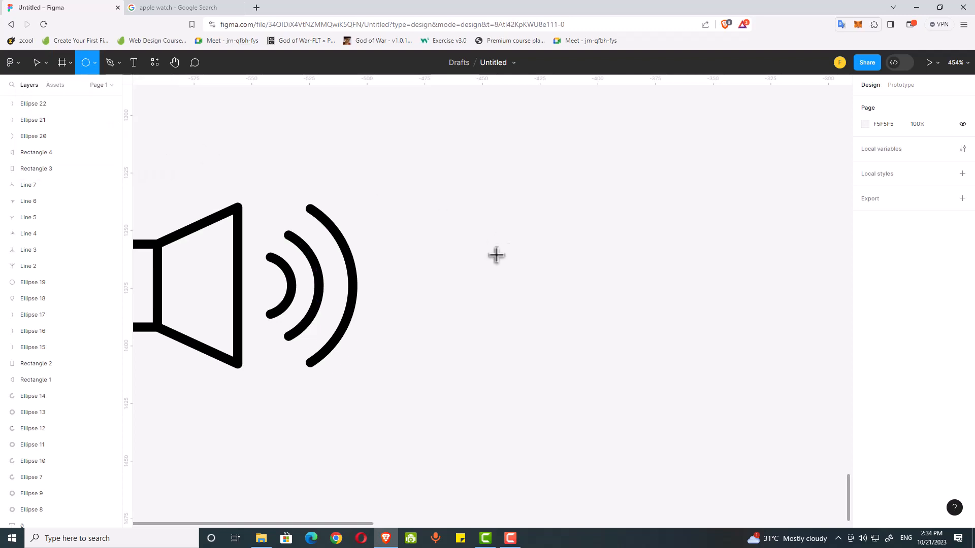
{"action": "left_click_drag", "start_coordinate": [462, 197], "coordinate": [540, 305]}
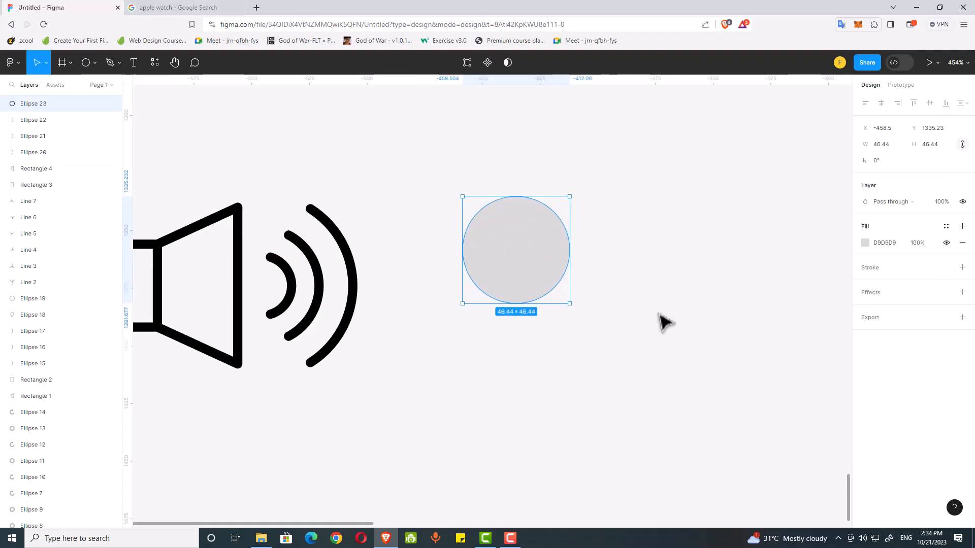
Swap the circle's fill for a black 000000 stroke of width 4, aligned to the center.
{"action": "key", "text": "shift+x"}
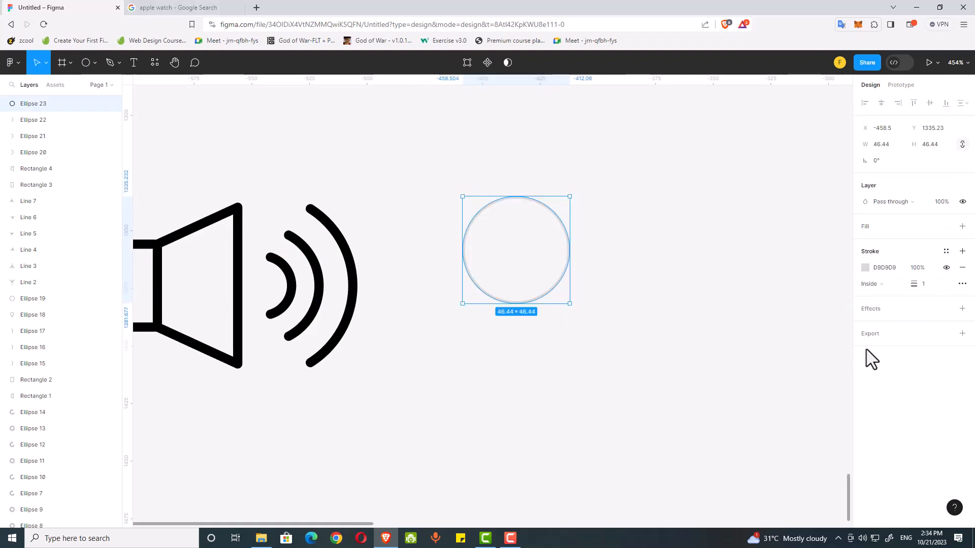
{"action": "left_click", "coordinate": [865, 268]}
{"action": "mouse_move", "coordinate": [827, 311]}
{"action": "left_mouse_down"}
{"action": "mouse_move", "coordinate": [772, 371]}
{"action": "mouse_move", "coordinate": [718, 403]}
{"action": "left_mouse_up"}
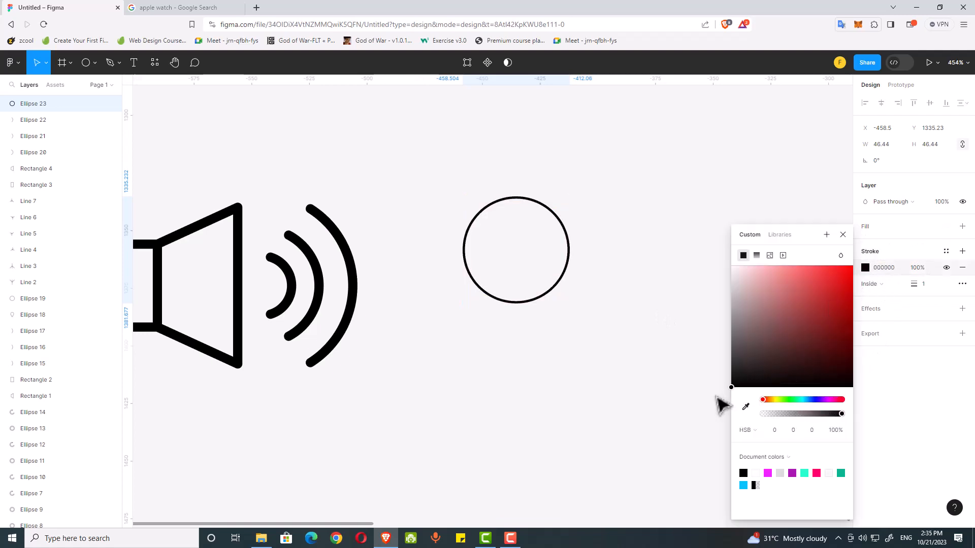
{"action": "left_click", "coordinate": [933, 285]}
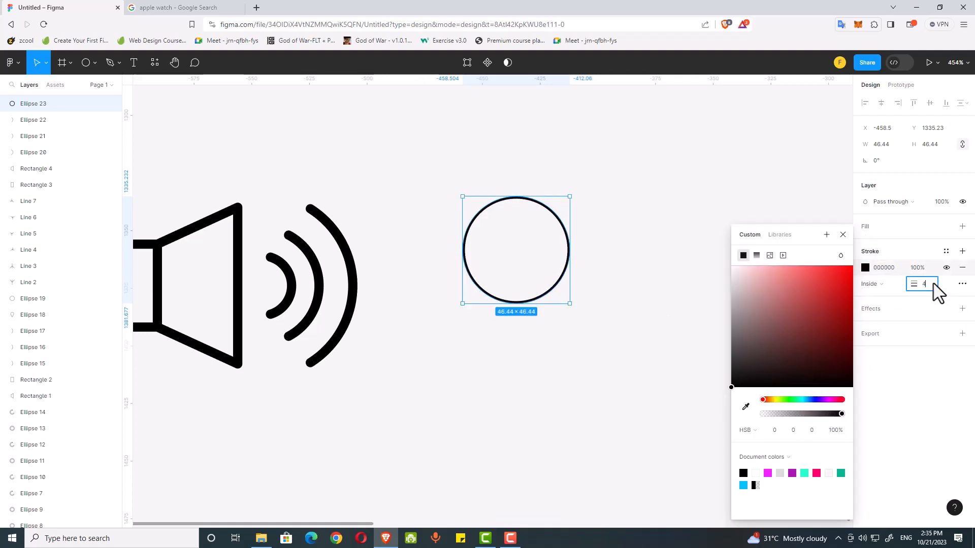
{"action": "key", "text": "Return"}
{"action": "left_click", "coordinate": [883, 271]}
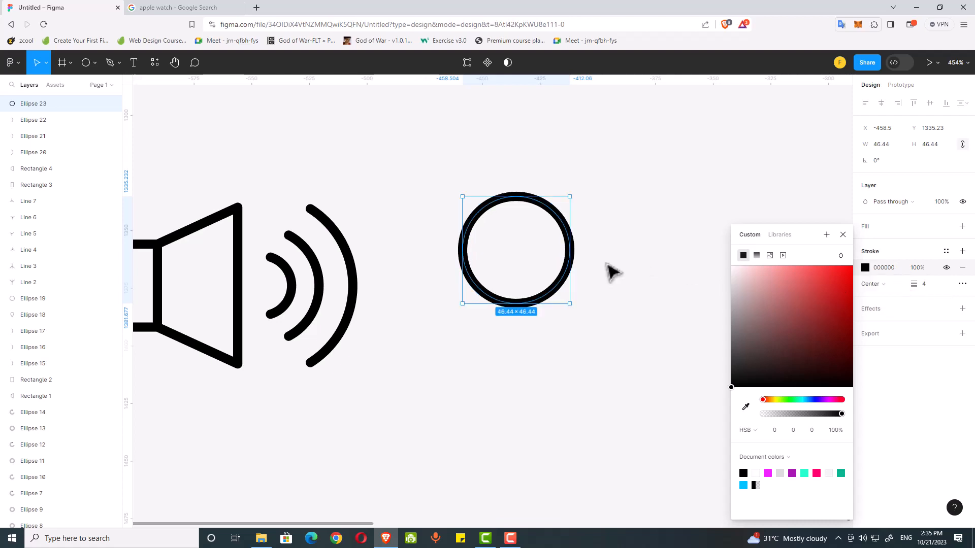
{"action": "left_click", "coordinate": [609, 272]}
Move the circle's bottom path point straight down by 24 to stretch the outline into a teardrop.
{"action": "double_click", "coordinate": [570, 293]}
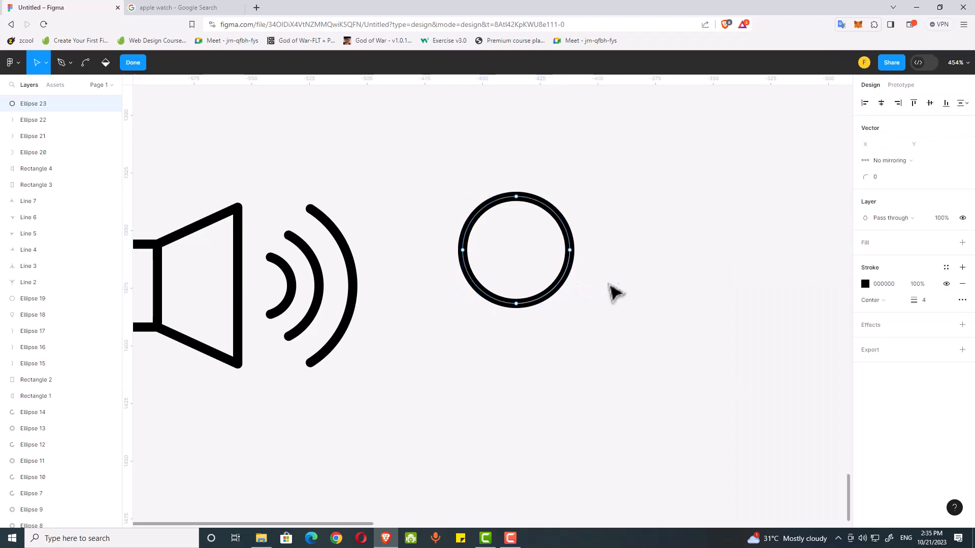
{"action": "left_click", "coordinate": [517, 305]}
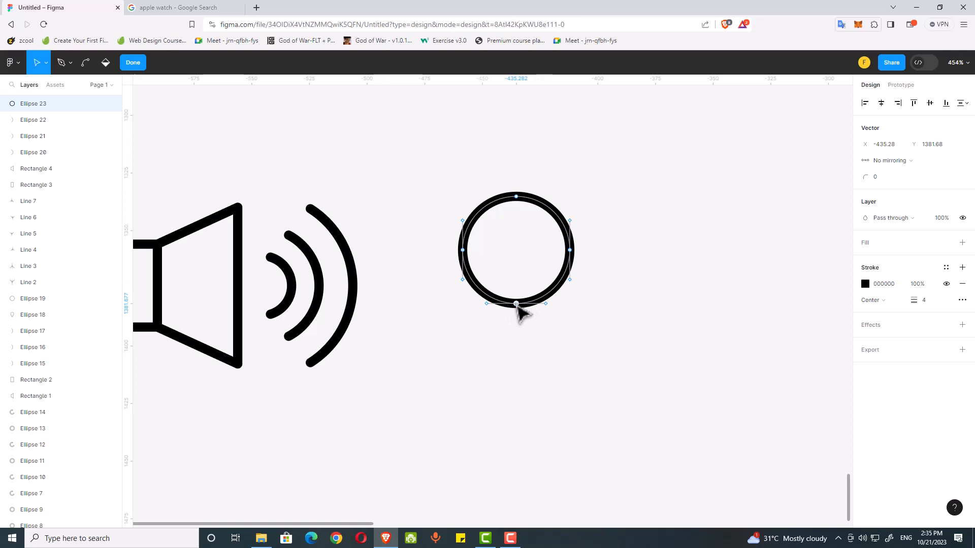
{"action": "key", "text": "Down"}
{"action": "key", "text": "Down"}
{"action": "key", "text": "Down"}
{"action": "key", "text": "Down"}
{"action": "key", "text": "Down"}
{"action": "key", "text": "Down"}
{"action": "key", "text": "Down"}
{"action": "key", "text": "Down"}
{"action": "key", "text": "Down"}
{"action": "key", "text": "Down"}
{"action": "key", "text": "Down"}
{"action": "key", "text": "Down"}
{"action": "key", "text": "Down"}
{"action": "key", "text": "Down"}
{"action": "key", "text": "Down"}
{"action": "key", "text": "Down"}
{"action": "key", "text": "Down"}
{"action": "key", "text": "Down"}
{"action": "key", "text": "Down"}
{"action": "key", "text": "Down"}
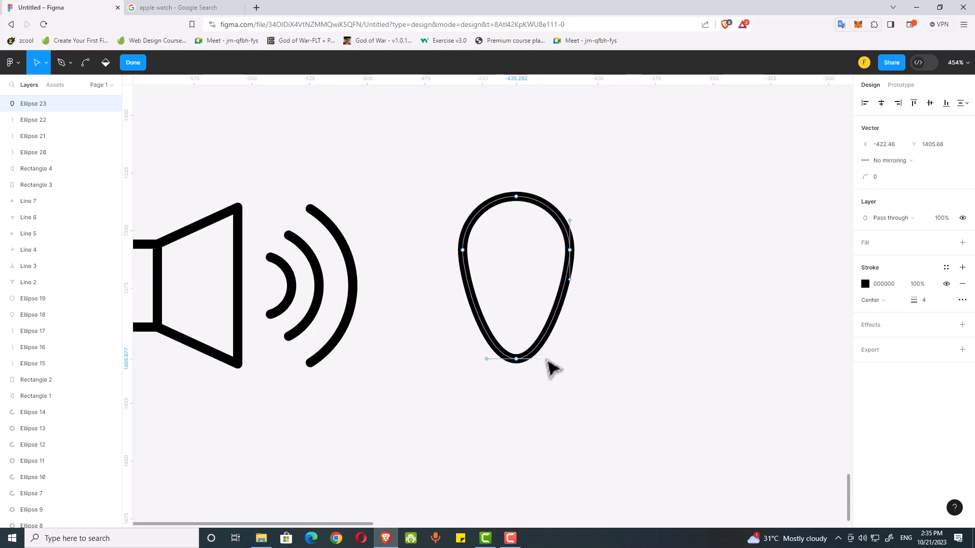
Remove the curve handles of the teardrop's bottom point to make a sharp tip, and finish point editing.
{"action": "left_click_drag", "start_coordinate": [547, 360], "coordinate": [516, 363]}
{"action": "left_click", "coordinate": [516, 360]}
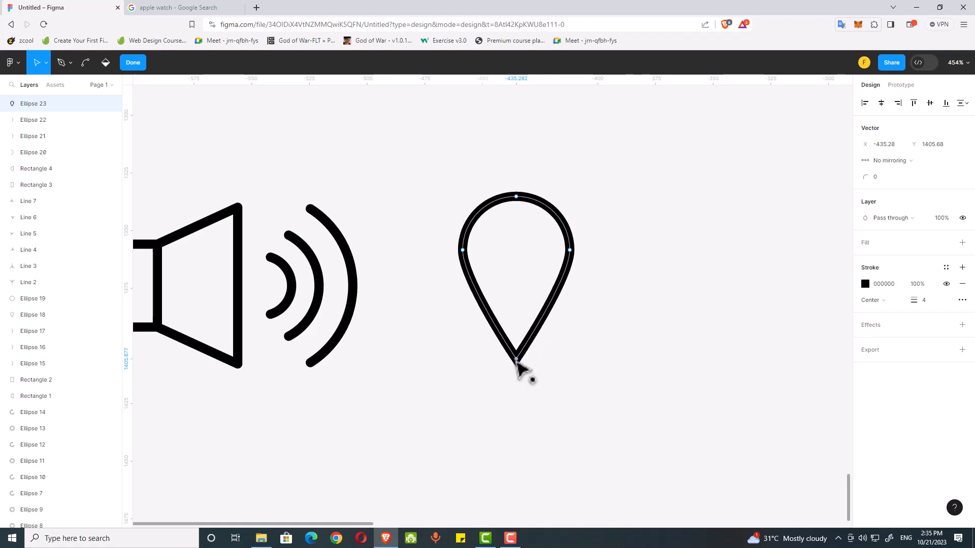
{"action": "double_click", "coordinate": [571, 357]}
{"action": "left_click", "coordinate": [583, 351]}
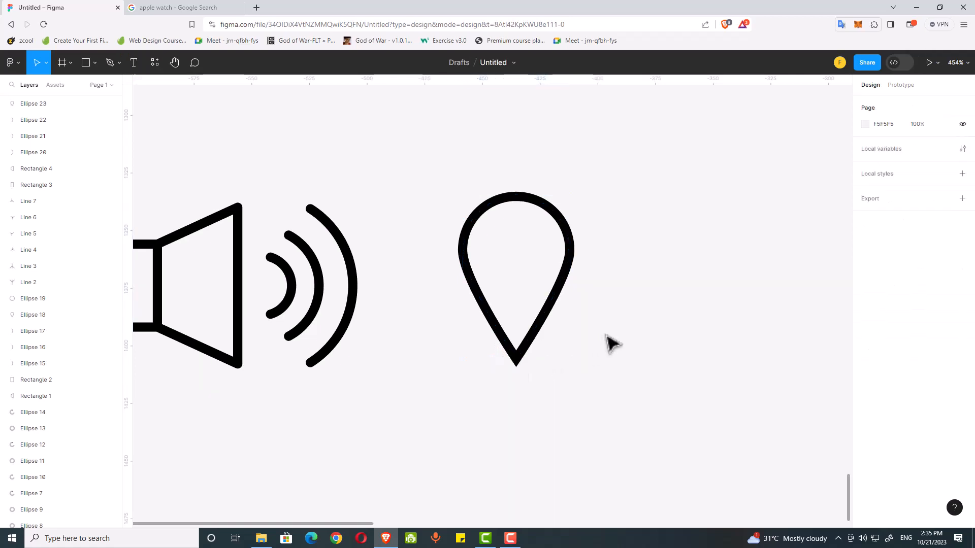
Draw a circle about 22 × 22 centred horizontally inside the upper part of the location pin.
{"action": "left_click", "coordinate": [95, 63]}
{"action": "left_click", "coordinate": [84, 126]}
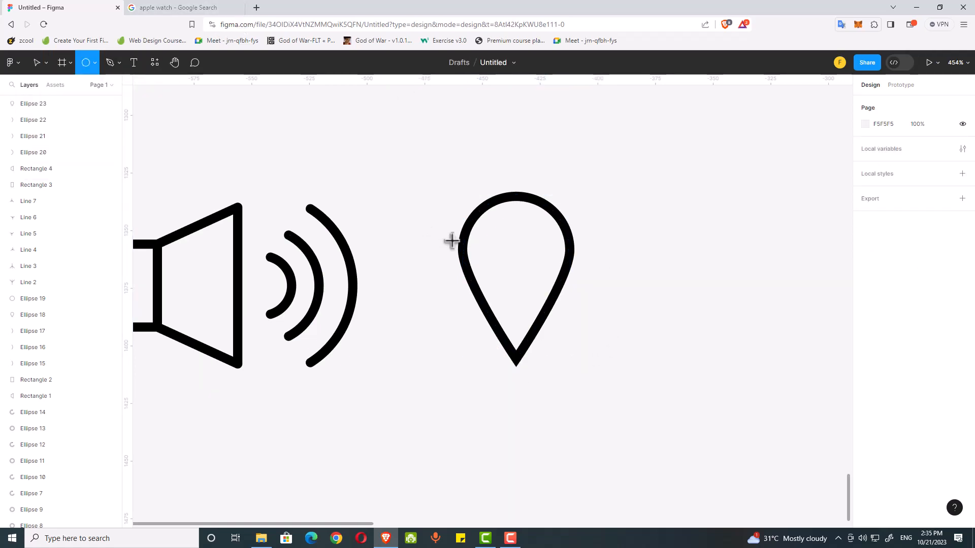
{"action": "mouse_move", "coordinate": [506, 233]}
{"action": "left_mouse_down"}
{"action": "mouse_move", "coordinate": [543, 287]}
{"action": "mouse_move", "coordinate": [523, 240]}
{"action": "left_mouse_up"}
Swap the small inner circle's fill for a black, center-aligned stroke of width 4.
{"action": "key", "text": "shift+x"}
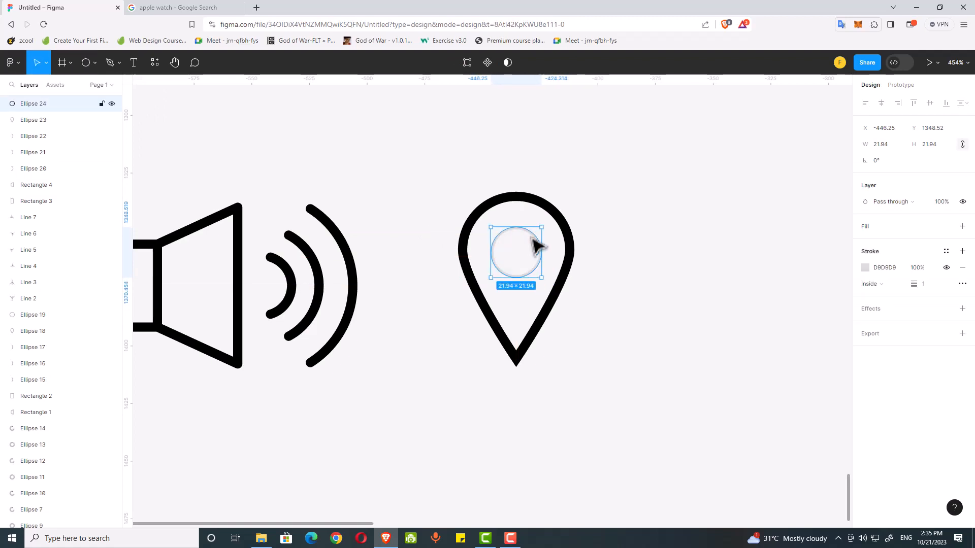
{"action": "left_click", "coordinate": [933, 284]}
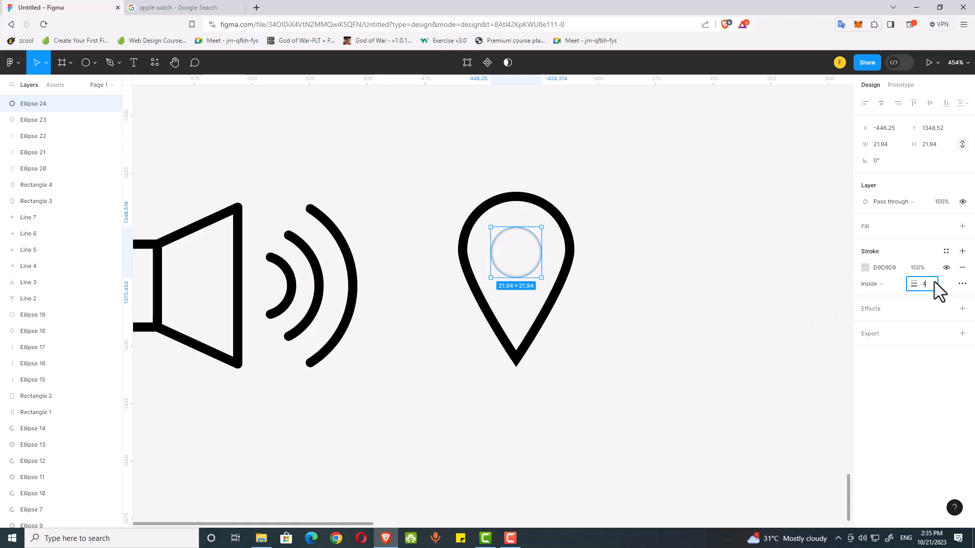
{"action": "key", "text": "Return"}
{"action": "left_click", "coordinate": [894, 288]}
{"action": "left_click", "coordinate": [884, 274]}
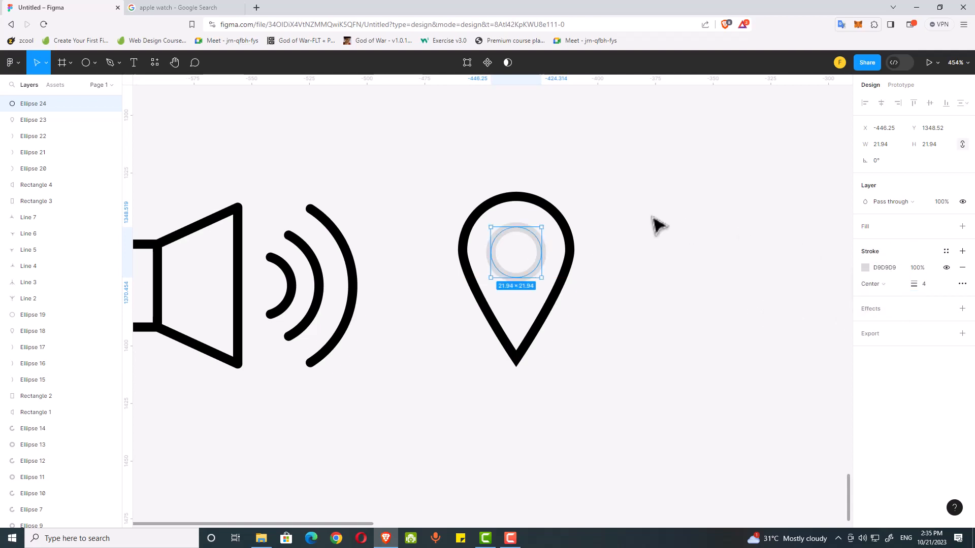
{"action": "left_click", "coordinate": [653, 224]}
{"action": "left_click", "coordinate": [540, 251]}
{"action": "left_click", "coordinate": [868, 270]}
{"action": "left_click_drag", "start_coordinate": [822, 279], "coordinate": [717, 403]}
{"action": "left_click", "coordinate": [641, 339]}
Give the location pin's outline a round join so its bottom tip is rounded.
{"action": "scroll", "coordinate": [547, 327], "scroll_direction": "up", "scroll_amount": 1}
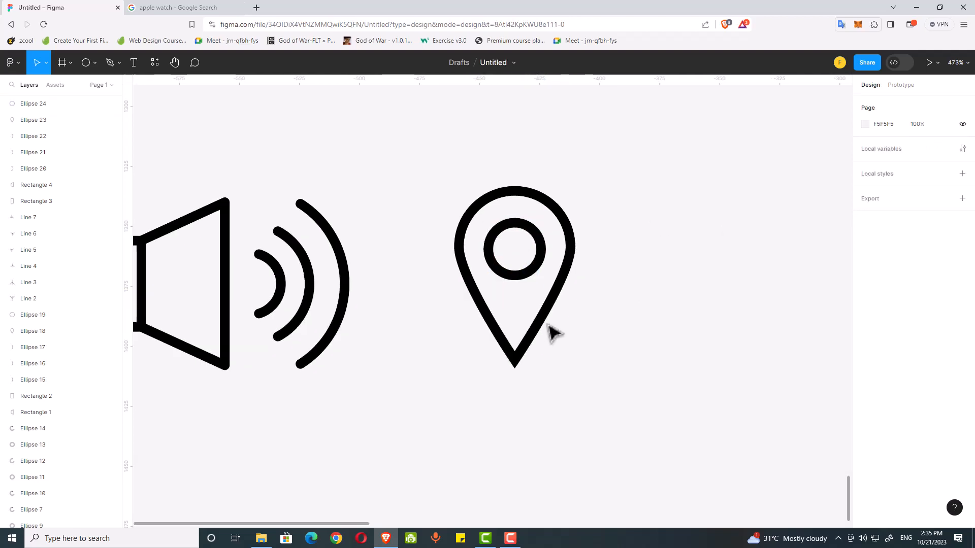
{"action": "left_click", "coordinate": [553, 331]}
{"action": "left_click", "coordinate": [962, 284]}
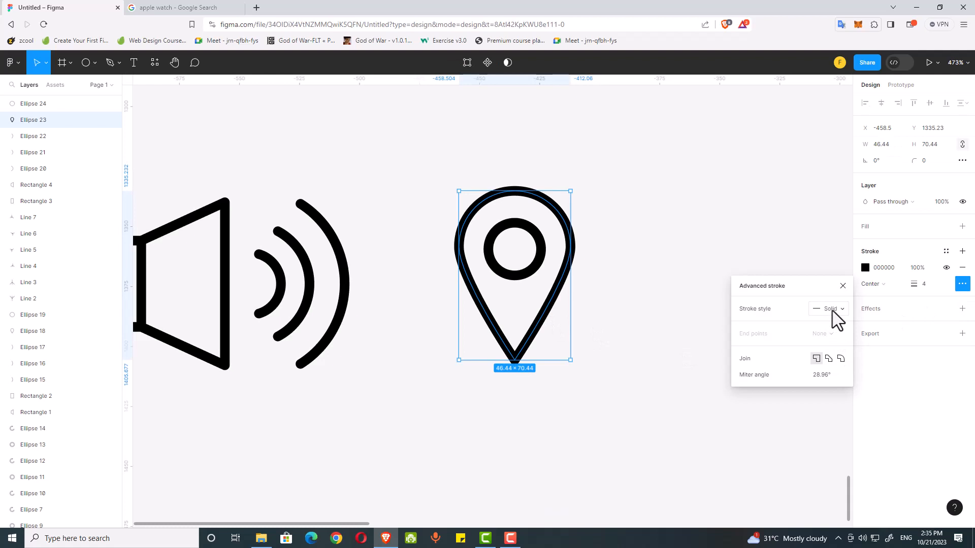
{"action": "left_click", "coordinate": [841, 360]}
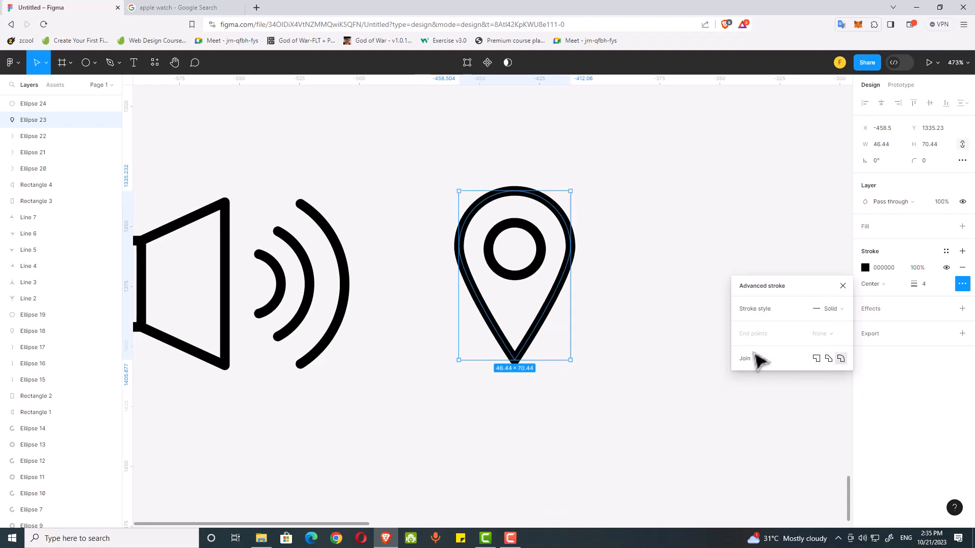
{"action": "left_click", "coordinate": [538, 400]}
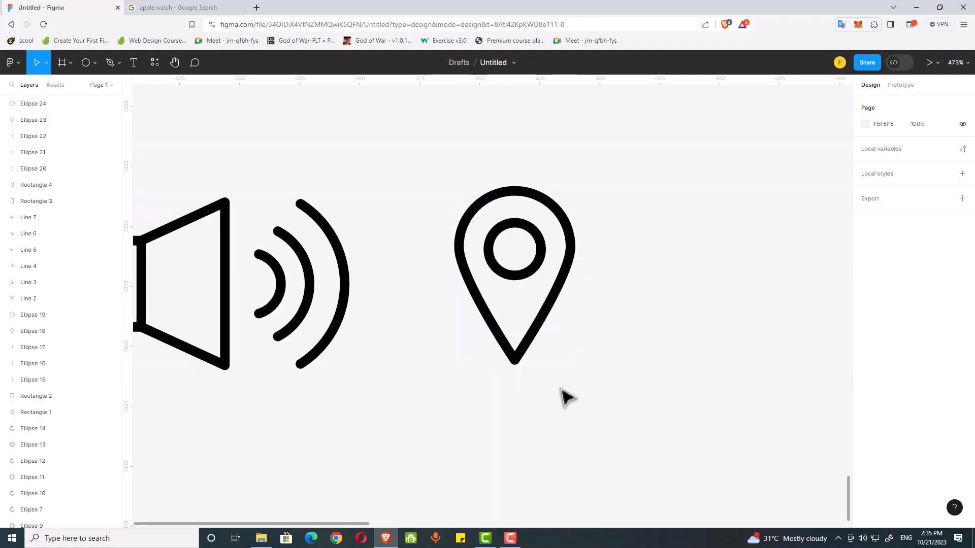
Draw a vertical line about 24.7 long in the empty area to the right of the location pin.
{"action": "scroll", "coordinate": [543, 381], "scroll_direction": "down", "scroll_amount": 3}
{"action": "scroll", "coordinate": [554, 352], "scroll_direction": "up", "scroll_amount": 5}
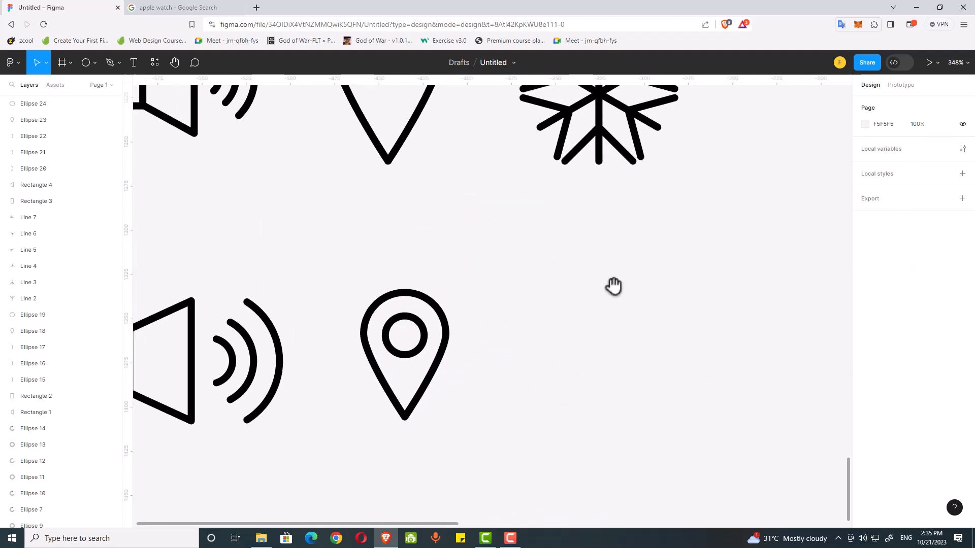
{"action": "left_click_drag", "start_coordinate": [571, 423], "coordinate": [623, 272]}
{"action": "scroll", "coordinate": [458, 323], "scroll_direction": "up", "scroll_amount": 1}
{"action": "left_click_drag", "start_coordinate": [670, 310], "coordinate": [612, 296]}
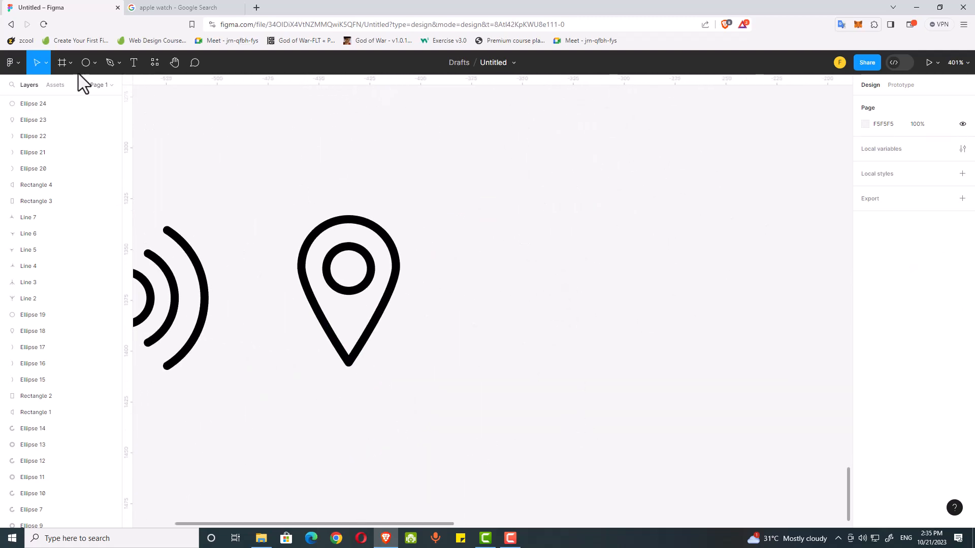
{"action": "left_click", "coordinate": [92, 63]}
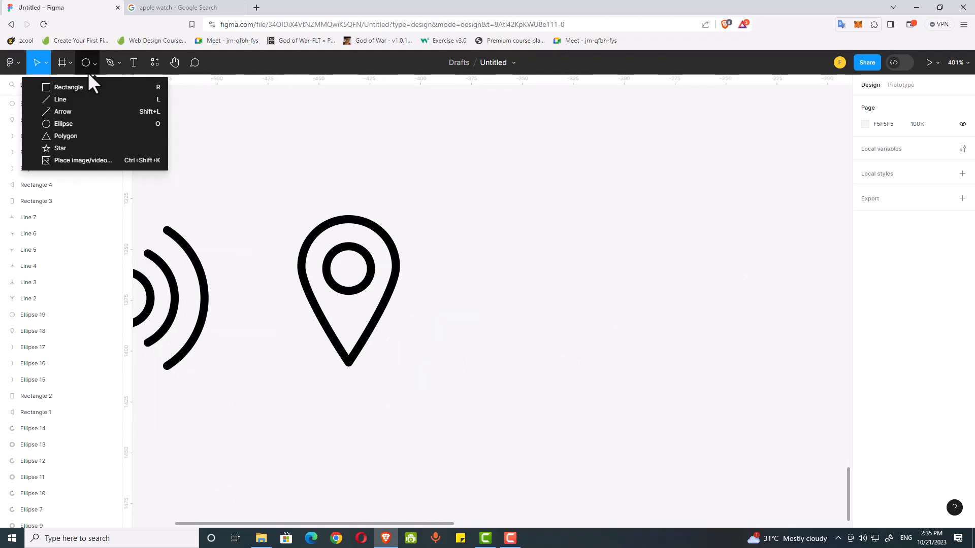
{"action": "left_click", "coordinate": [86, 99]}
{"action": "mouse_move", "coordinate": [465, 214]}
{"action": "left_mouse_down"}
{"action": "mouse_move", "coordinate": [474, 257]}
{"action": "mouse_move", "coordinate": [465, 263]}
{"action": "left_mouse_up"}
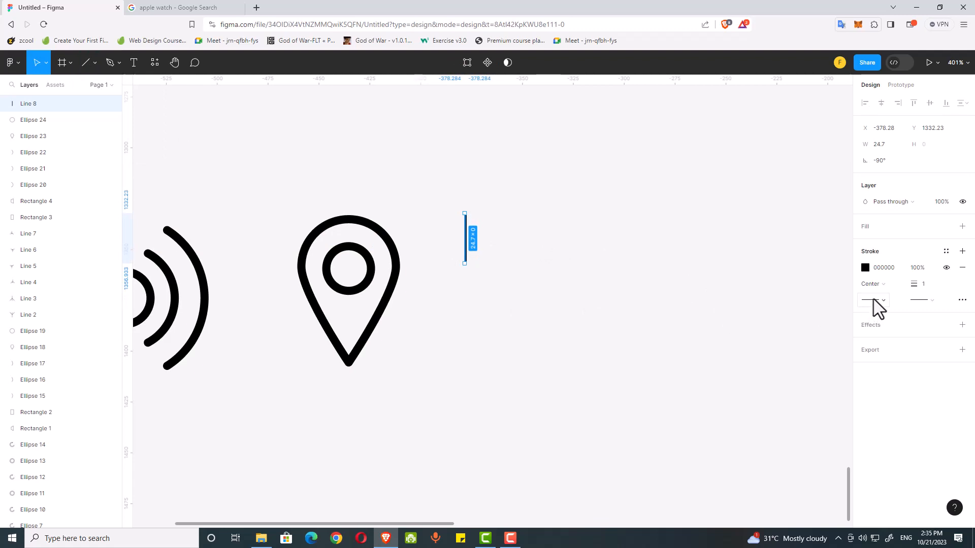
Set the stroke width of the vertical line beside the location pin to 4.
{"action": "left_click", "coordinate": [886, 298]}
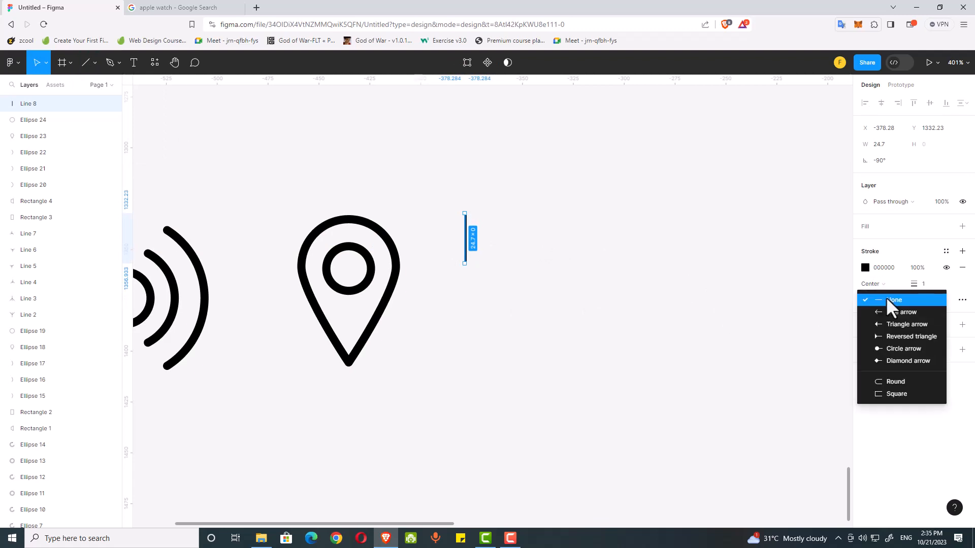
{"action": "left_click", "coordinate": [907, 297]}
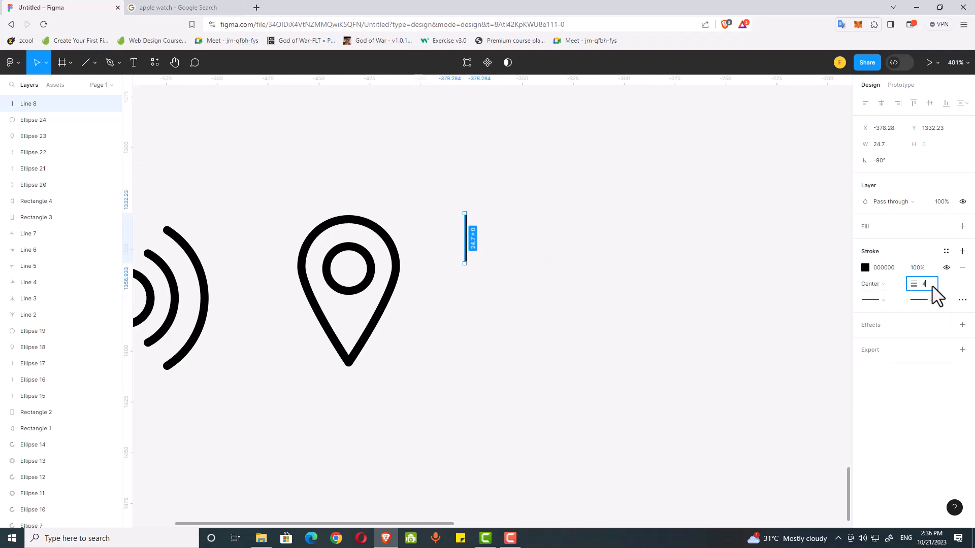
{"action": "left_click", "coordinate": [555, 261]}
{"action": "left_click", "coordinate": [469, 241]}
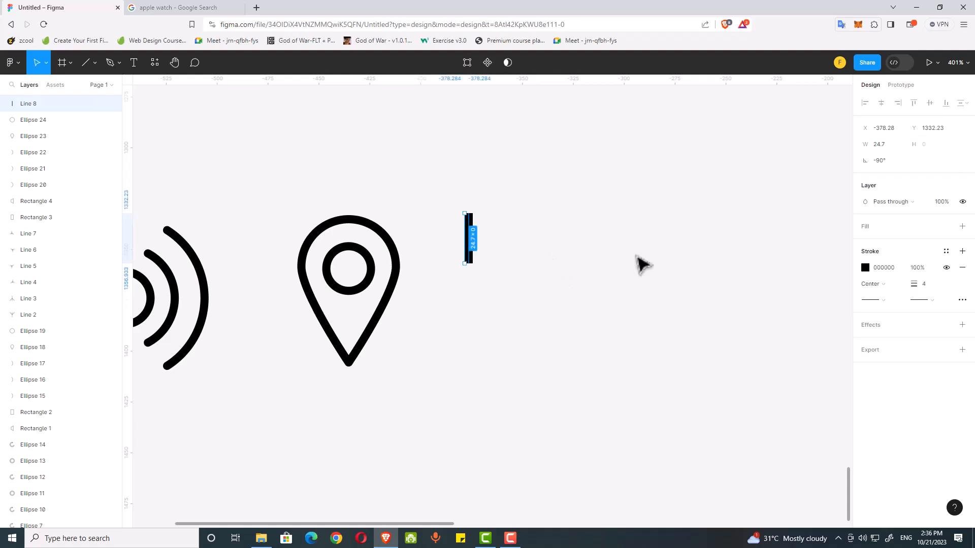
{"action": "left_click", "coordinate": [962, 300]}
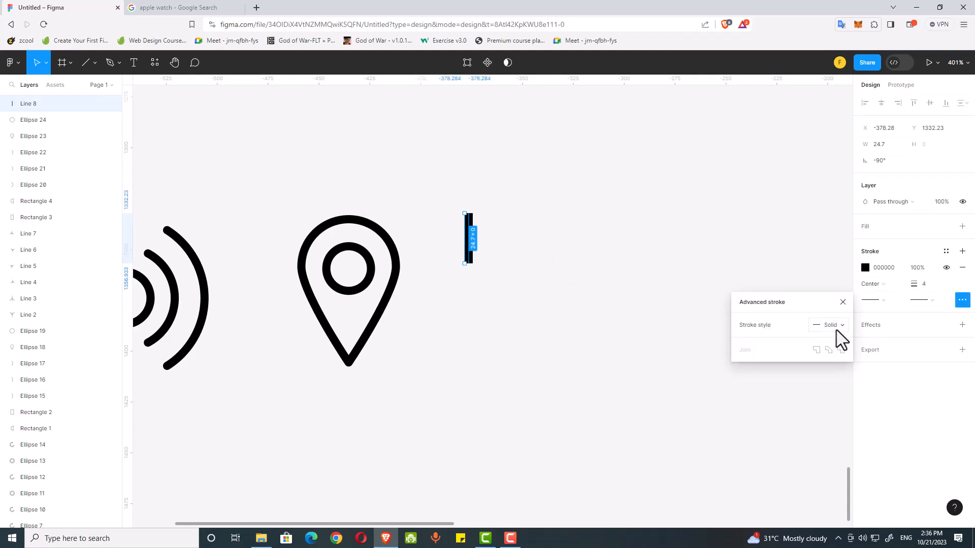
{"action": "left_click", "coordinate": [837, 327]}
{"action": "left_click", "coordinate": [783, 309]}
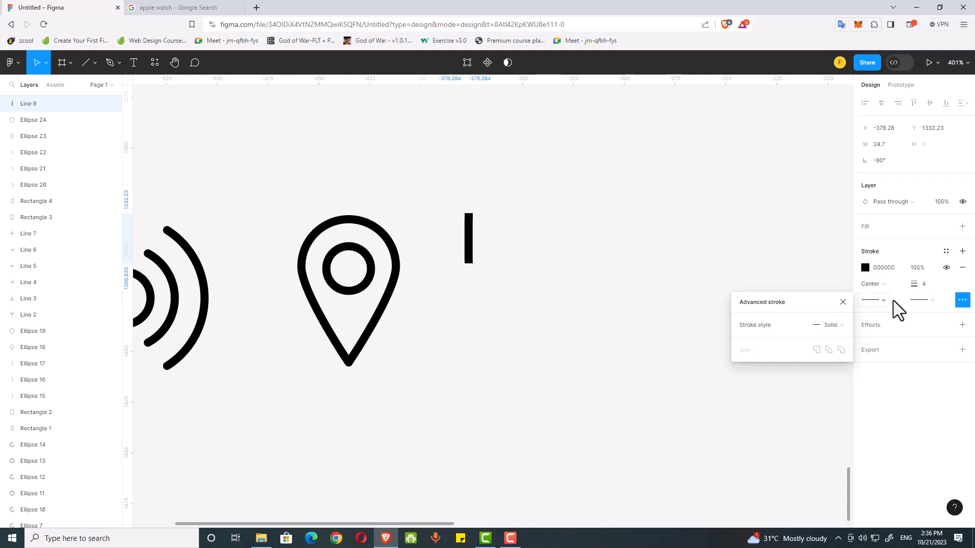
{"action": "left_click", "coordinate": [921, 284]}
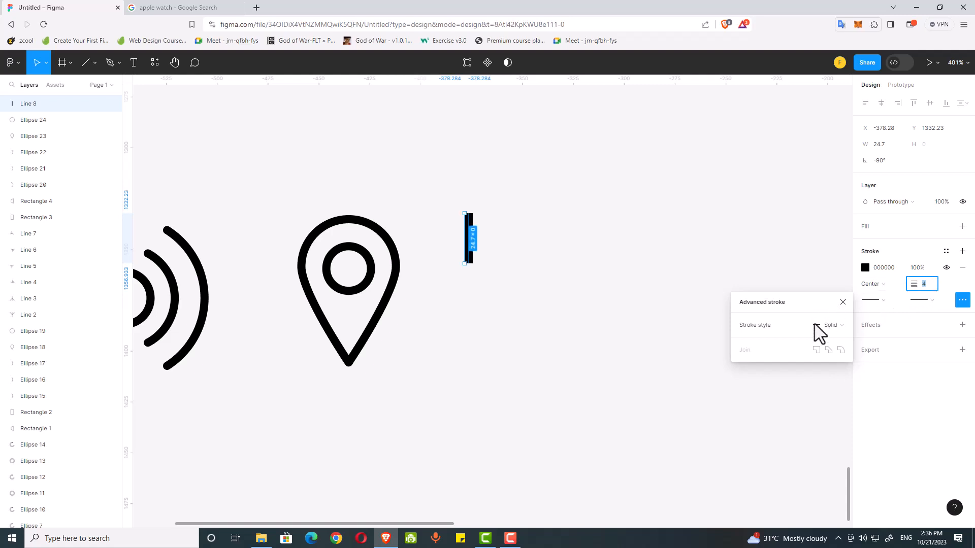
{"action": "left_click", "coordinate": [842, 302]}
{"action": "left_click", "coordinate": [624, 267]}
Lengthen the vertical line downward to about 34 while keeping it straight.
{"action": "scroll", "coordinate": [501, 251], "scroll_direction": "up", "scroll_amount": 5}
{"action": "left_click", "coordinate": [451, 246]}
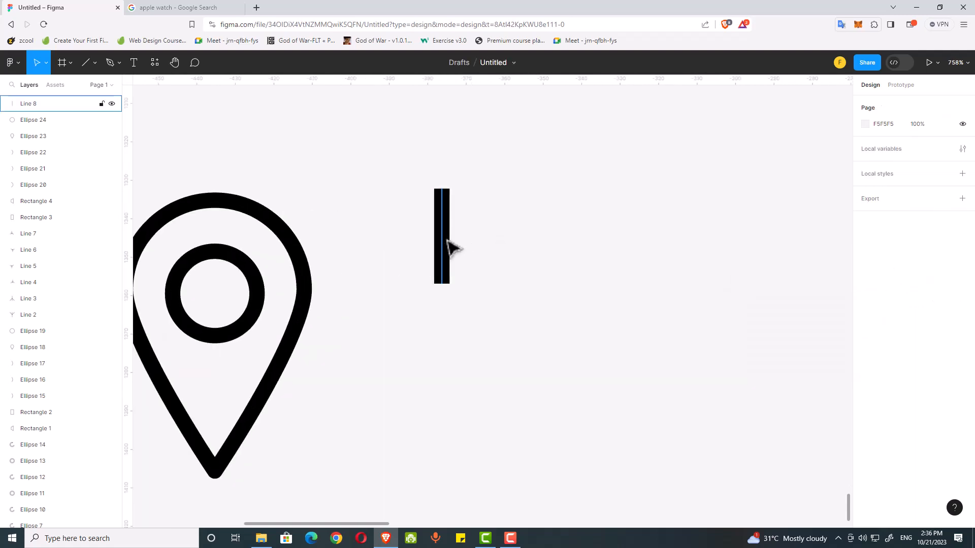
{"action": "mouse_move", "coordinate": [460, 216]}
{"action": "left_mouse_down"}
{"action": "mouse_move", "coordinate": [465, 227]}
{"action": "mouse_move", "coordinate": [605, 264]}
{"action": "left_mouse_up"}
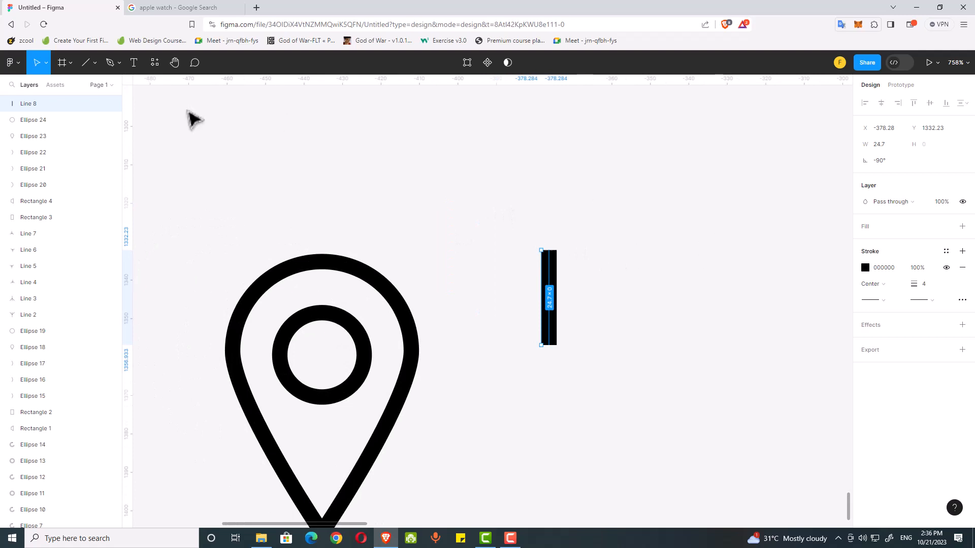
{"action": "left_click_drag", "start_coordinate": [545, 351], "coordinate": [544, 381]}
{"action": "left_click", "coordinate": [588, 348]}
Add a point at the middle of the vertical line and draw a 45° branch from it up to the right, level with the line's top.
{"action": "left_click", "coordinate": [552, 298]}
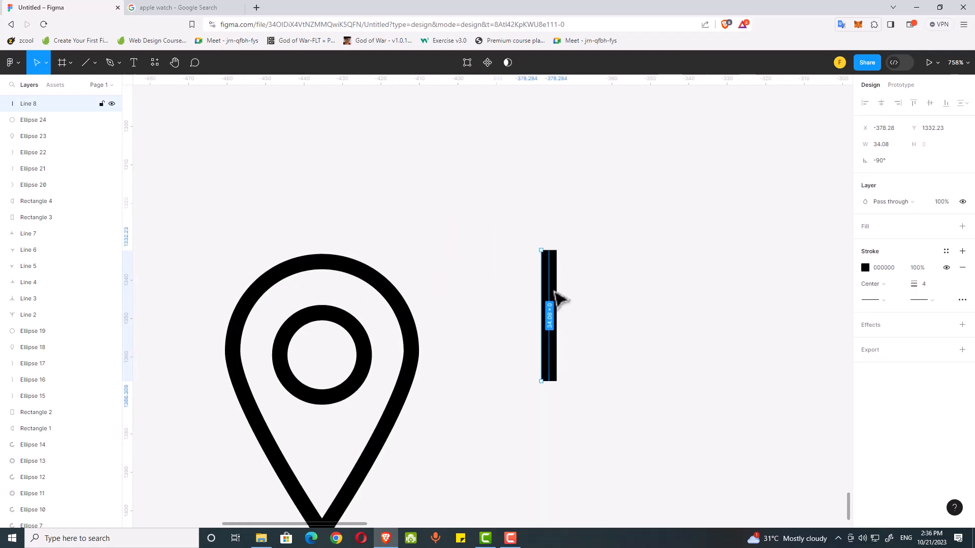
{"action": "key", "text": "p"}
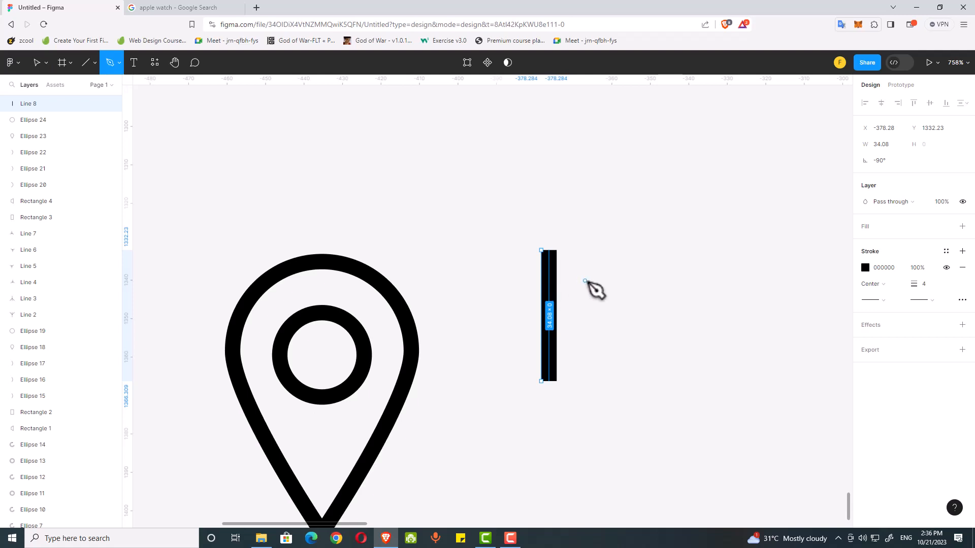
{"action": "key", "text": "v"}
{"action": "left_click", "coordinate": [585, 281]}
{"action": "left_click", "coordinate": [554, 276]}
{"action": "double_click", "coordinate": [555, 275]}
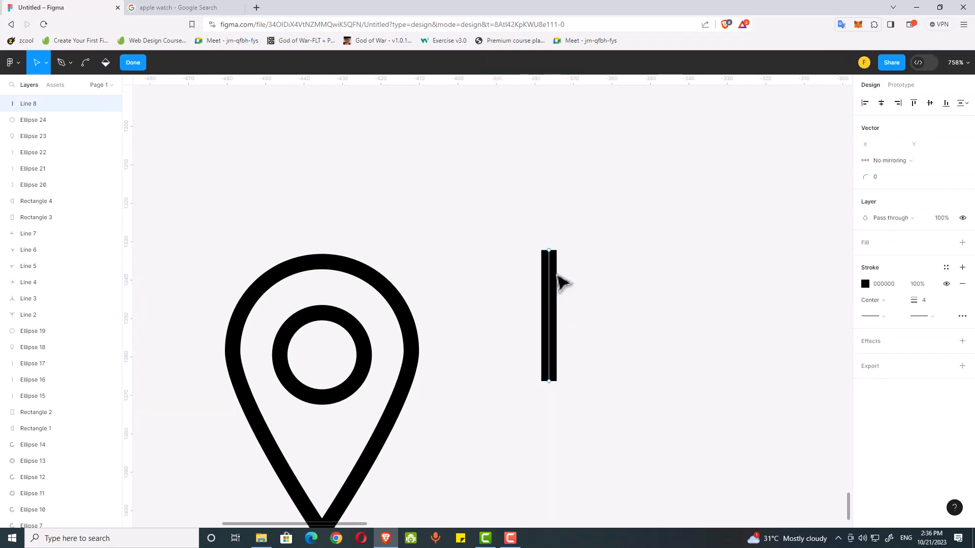
{"action": "key", "text": "p"}
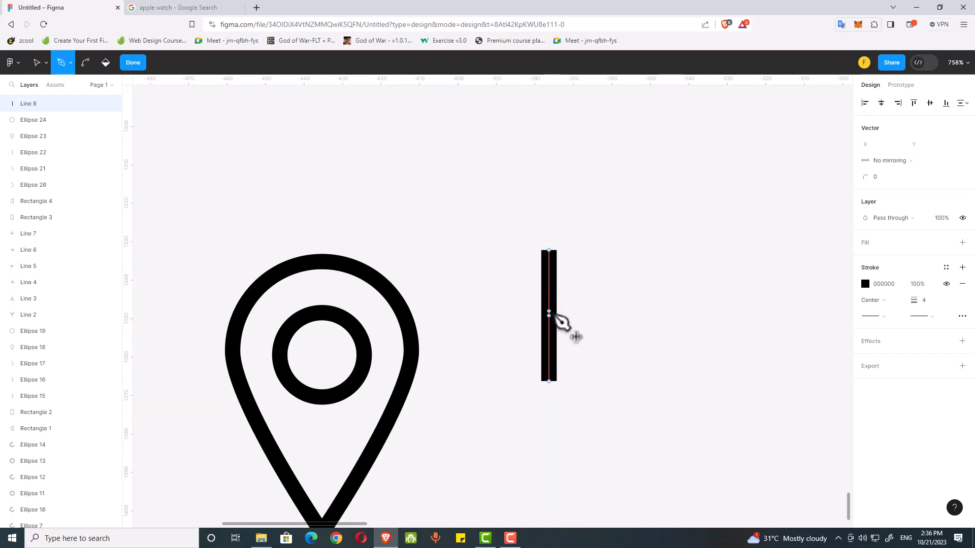
{"action": "left_click", "coordinate": [550, 316]}
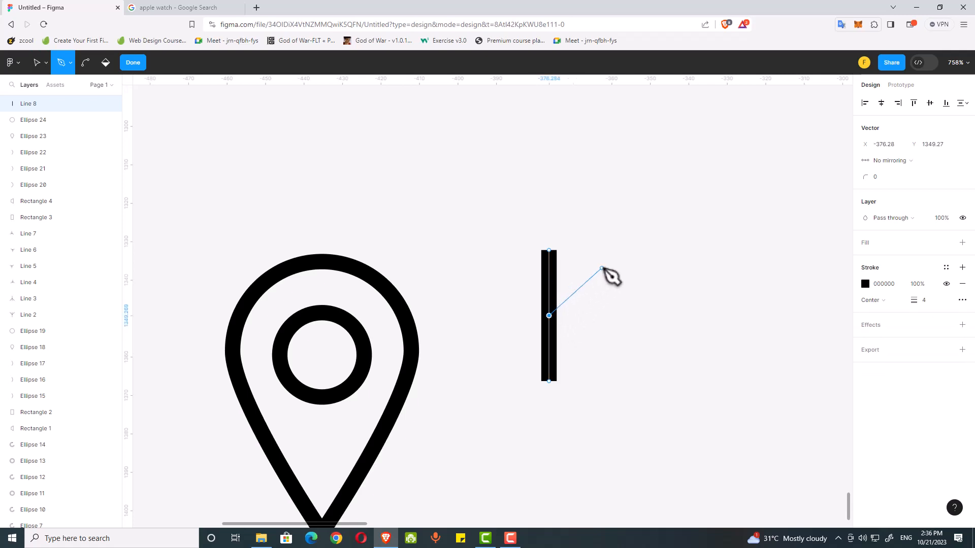
{"action": "left_click", "coordinate": [615, 249]}
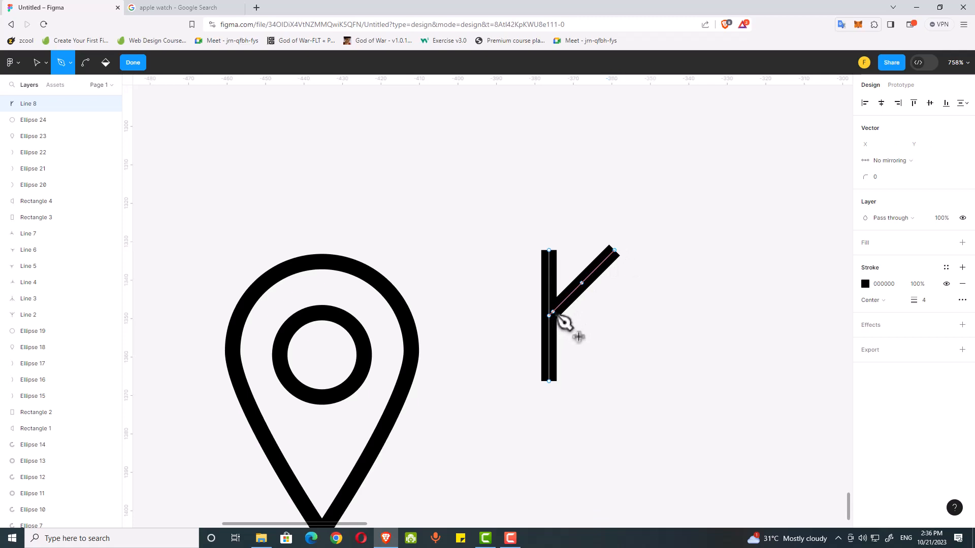
Draw a mirrored diagonal branch from the line's midpoint up to the left, level with the line's top, and finish the vector edit.
{"action": "left_click", "coordinate": [550, 316]}
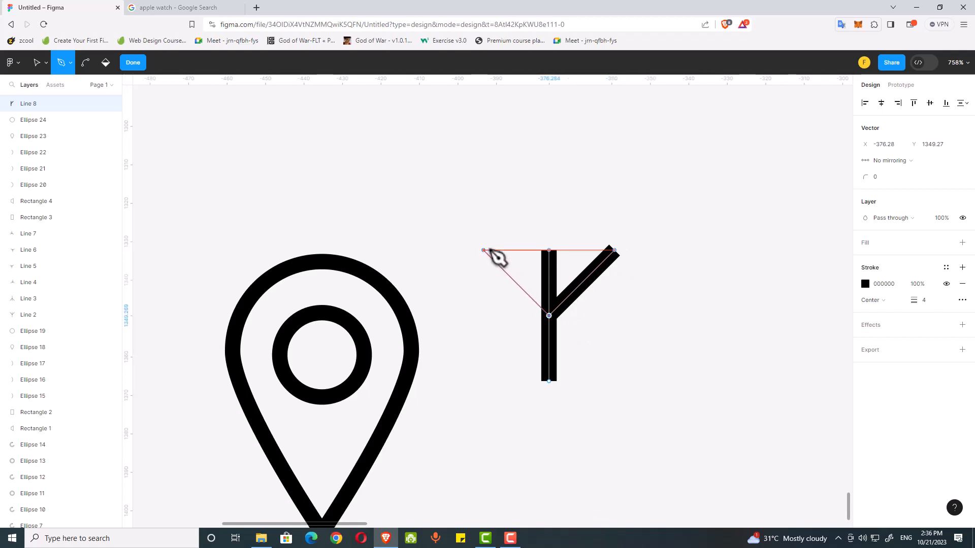
{"action": "left_click", "coordinate": [484, 250]}
{"action": "key", "text": "Escape"}
{"action": "key", "text": "Escape"}
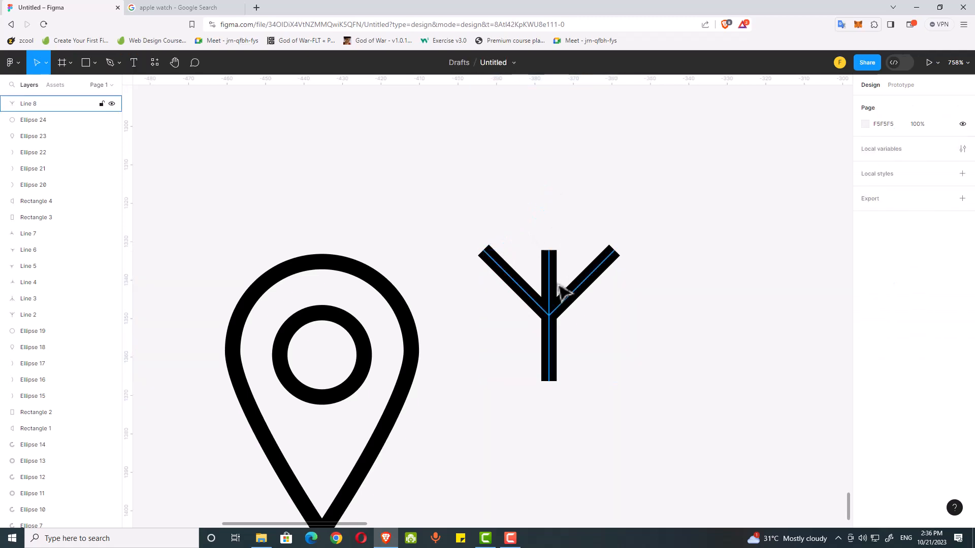
Duplicate the branched line, flip the copy vertically, and place it directly below the original so their stems meet.
{"action": "left_click", "coordinate": [558, 291]}
{"action": "scroll", "coordinate": [554, 254], "scroll_direction": "down", "scroll_amount": 3}
{"action": "left_click_drag", "start_coordinate": [554, 215], "coordinate": [558, 360]}
{"action": "right_click", "coordinate": [553, 354]}
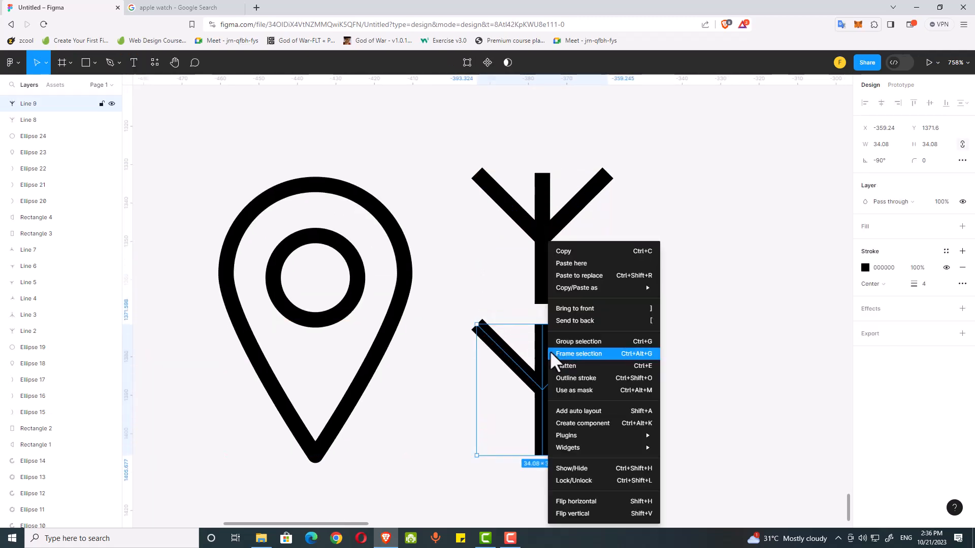
{"action": "left_click", "coordinate": [574, 514]}
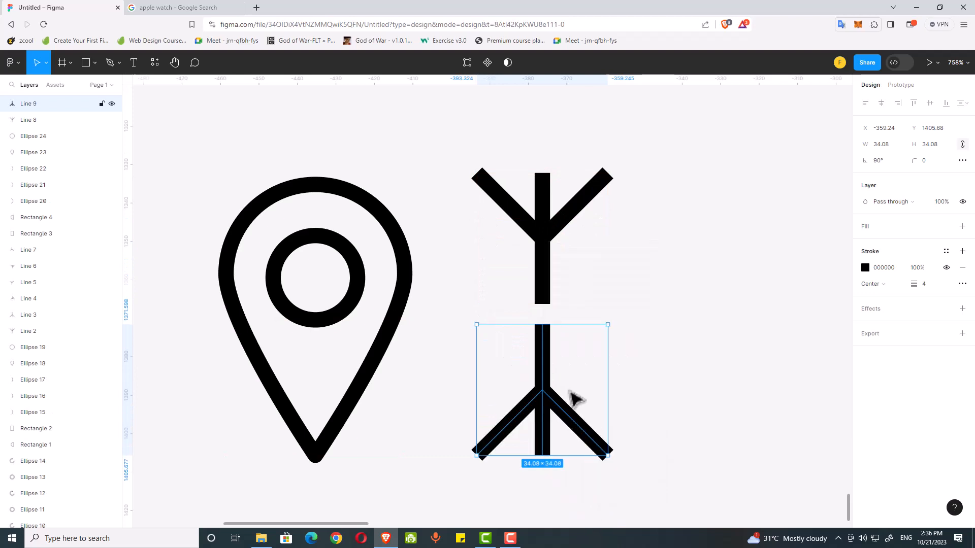
{"action": "left_click_drag", "start_coordinate": [543, 336], "coordinate": [543, 316]}
{"action": "left_click", "coordinate": [564, 185]}
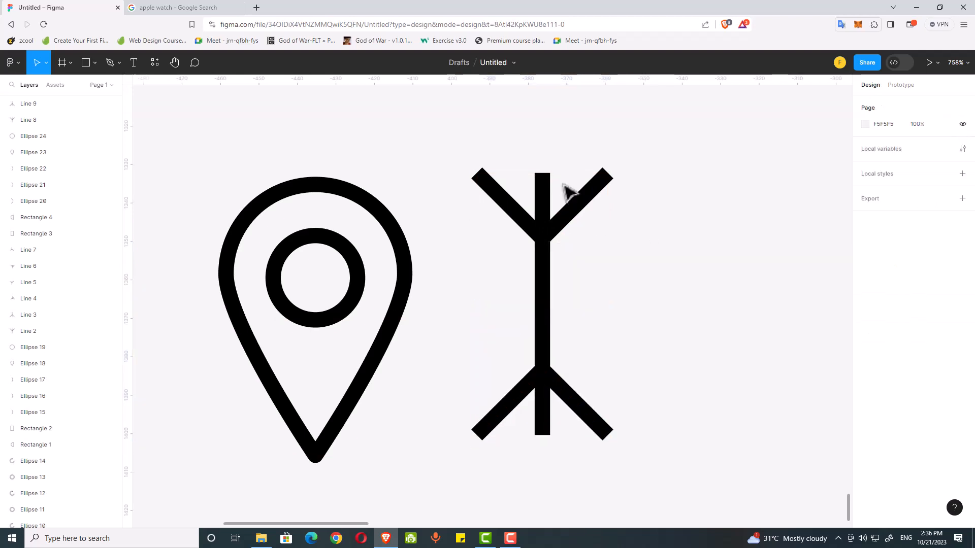
Duplicate both halves of the branched shape together and rotate the copy about 60° clockwise around the shared centre.
{"action": "left_click_drag", "start_coordinate": [468, 124], "coordinate": [604, 435]}
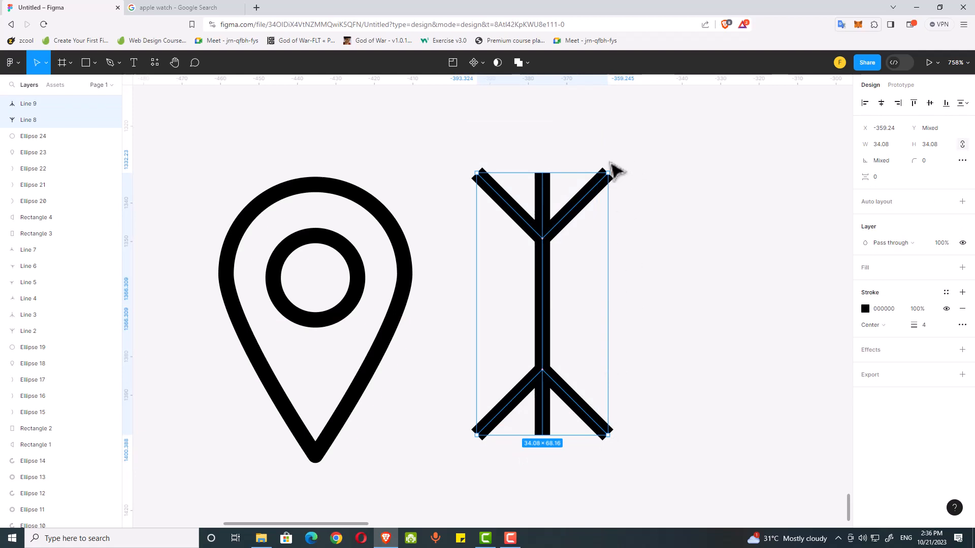
{"action": "key", "text": "ctrl+d"}
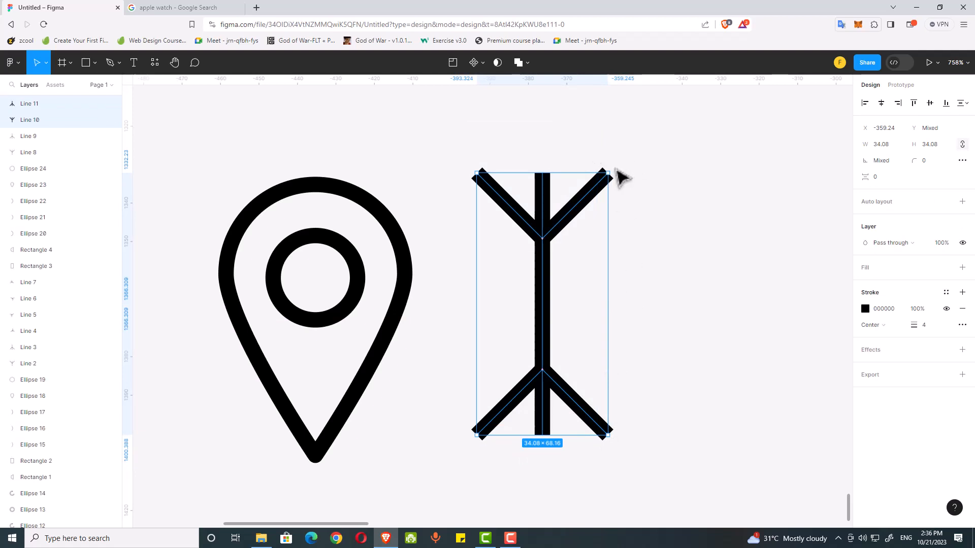
{"action": "left_click_drag", "start_coordinate": [612, 169], "coordinate": [700, 306]}
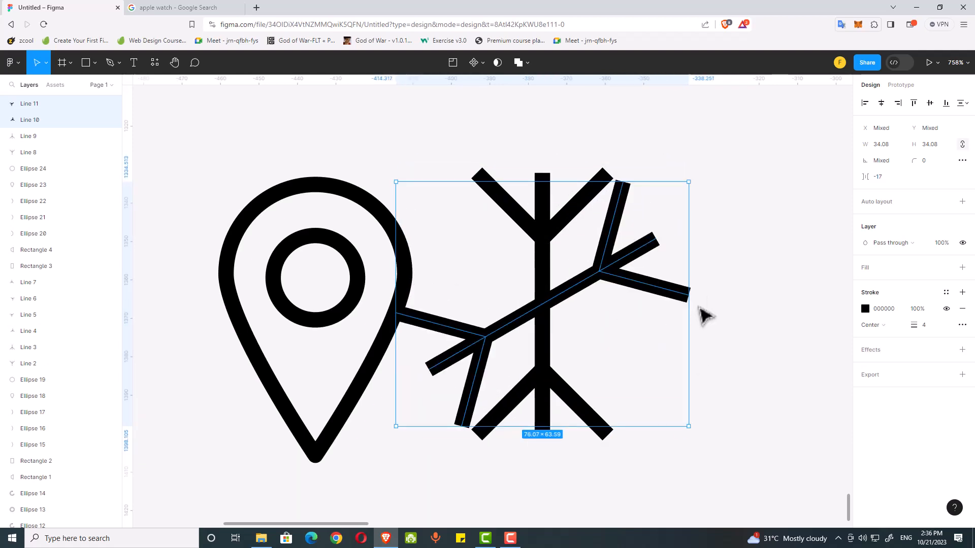
Duplicate the rotated arm pair and rotate the new copy another 60° or so clockwise to complete the six-armed snowflake.
{"action": "key", "text": "ctrl+d"}
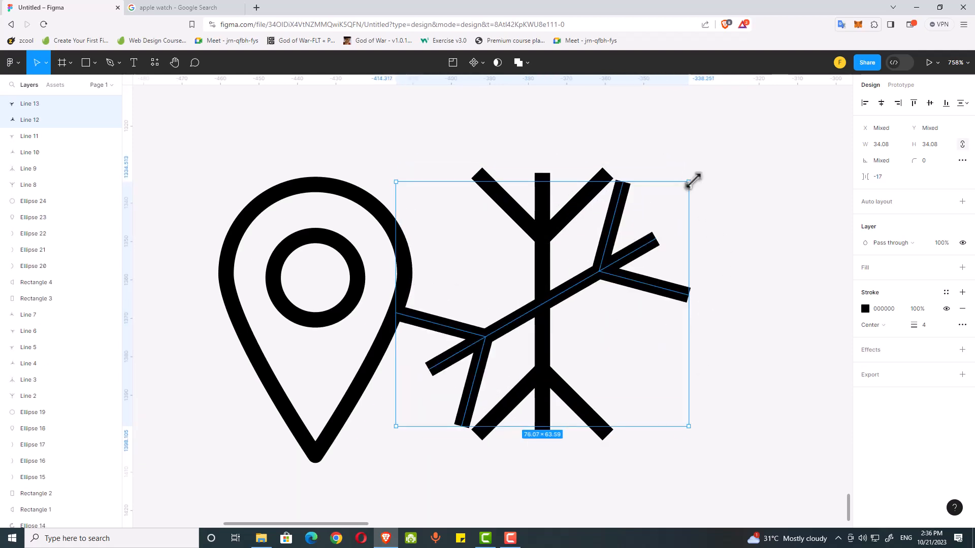
{"action": "left_click_drag", "start_coordinate": [692, 181], "coordinate": [736, 369]}
{"action": "left_click", "coordinate": [744, 222]}
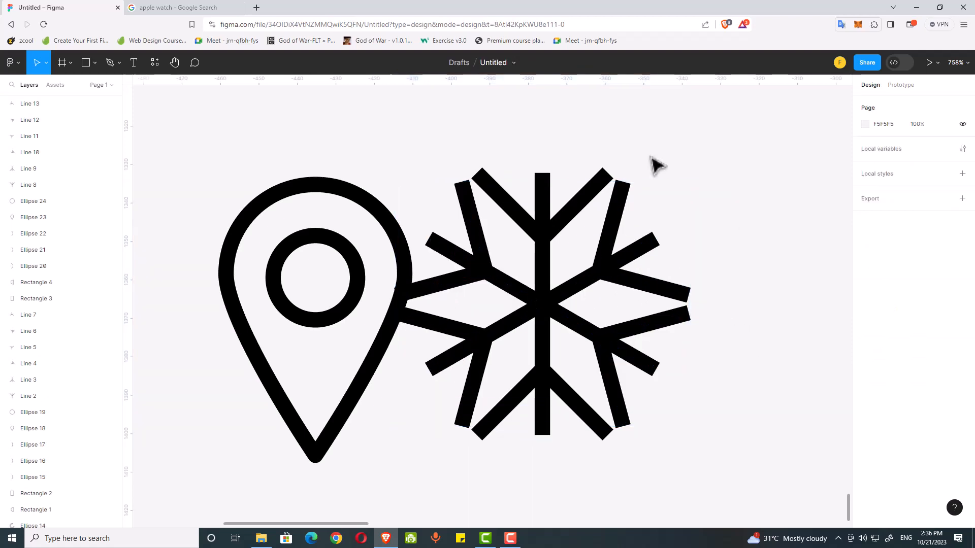
Move the whole snowflake about 34 to the right so it clears the location pin.
{"action": "left_click_drag", "start_coordinate": [642, 110], "coordinate": [476, 478]}
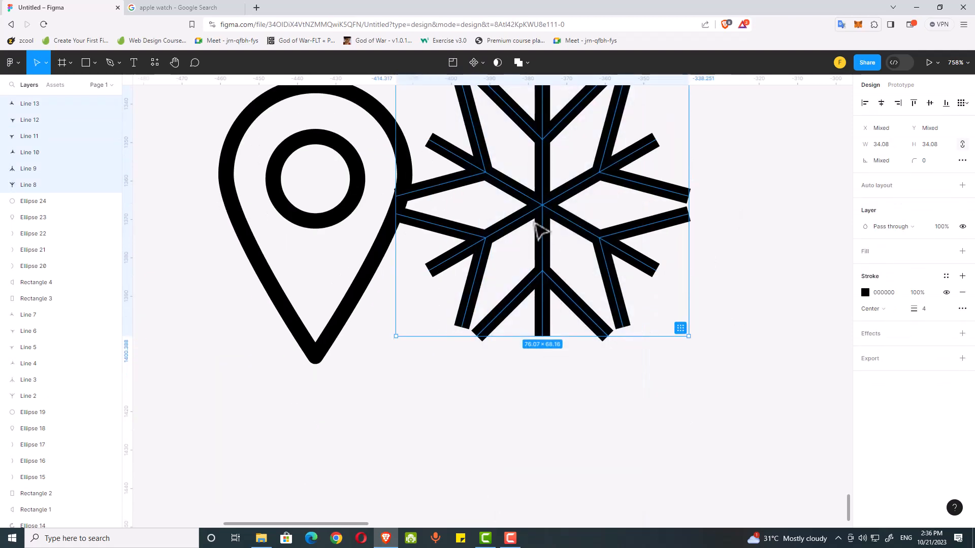
{"action": "left_click_drag", "start_coordinate": [554, 231], "coordinate": [683, 231]}
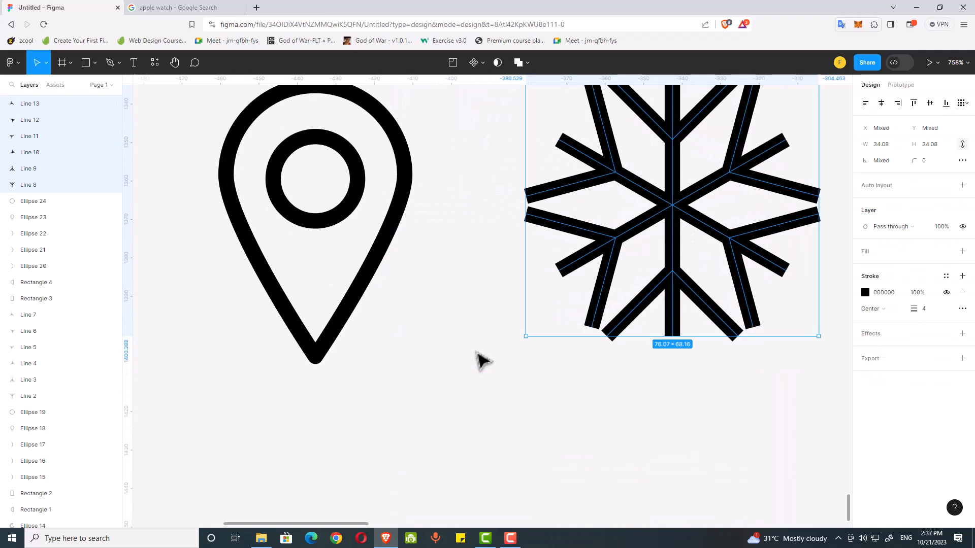
{"action": "left_click", "coordinate": [483, 362]}
{"action": "left_click_drag", "start_coordinate": [471, 344], "coordinate": [510, 426]}
{"action": "scroll", "coordinate": [440, 388], "scroll_direction": "down", "scroll_amount": 3}
{"action": "scroll", "coordinate": [529, 372], "scroll_direction": "down", "scroll_amount": 2}
{"action": "scroll", "coordinate": [507, 377], "scroll_direction": "down", "scroll_amount": 3}
{"action": "mouse_move", "coordinate": [590, 409]}
{"action": "left_mouse_down"}
{"action": "mouse_move", "coordinate": [571, 407]}
{"action": "mouse_move", "coordinate": [589, 409]}
{"action": "left_mouse_up"}
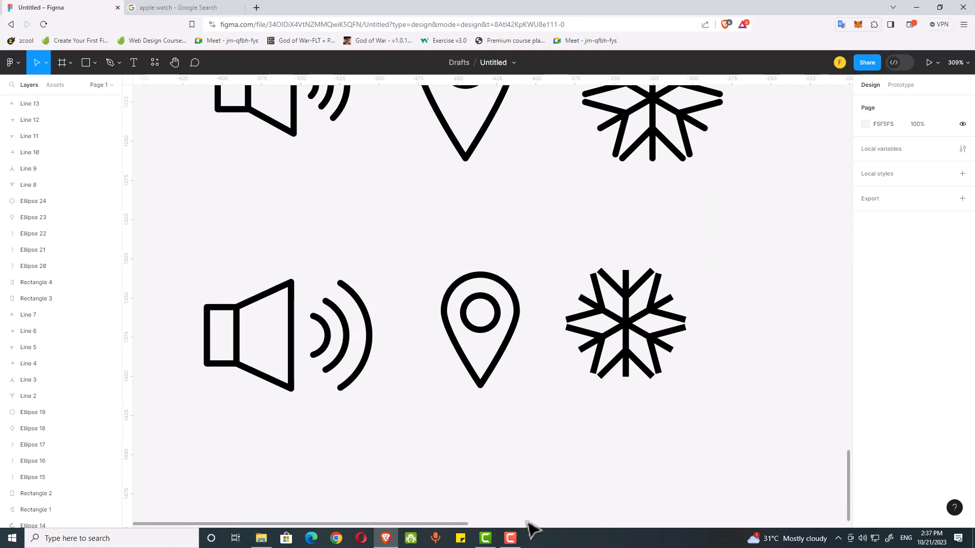
{"action": "left_click", "coordinate": [512, 536]}
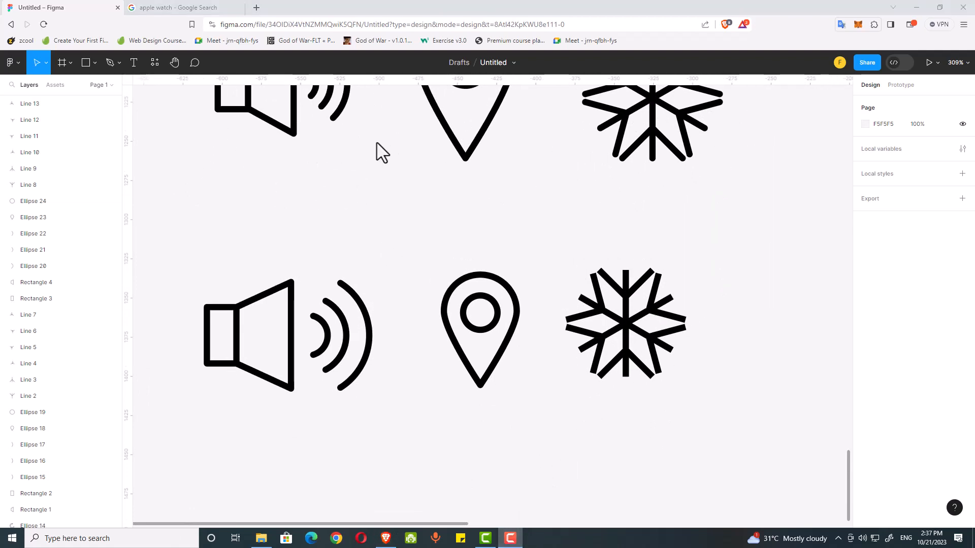